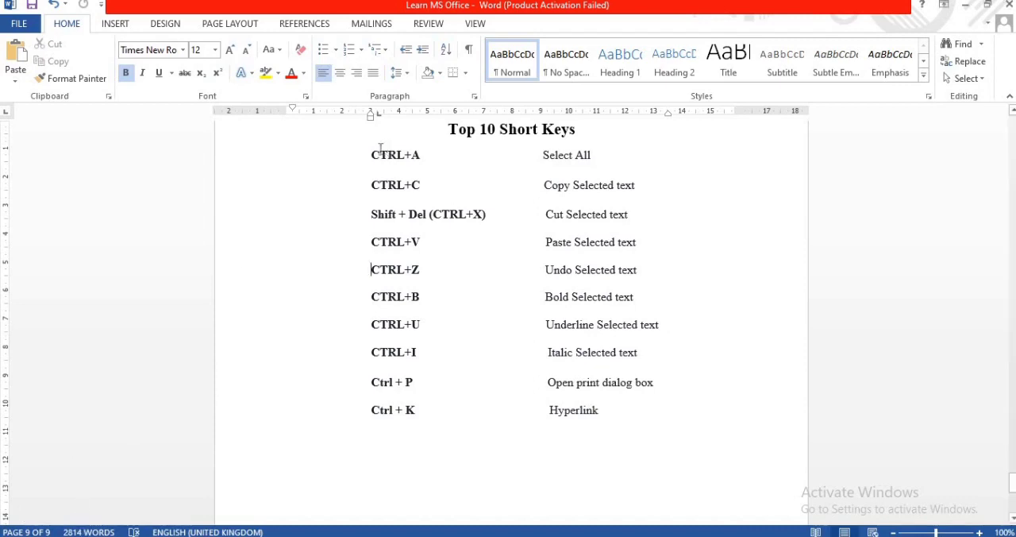
- Highlight the "CTRL+A" entry in the Top 10 Short Keys list in yellow
drag(371, 155, 419, 154)
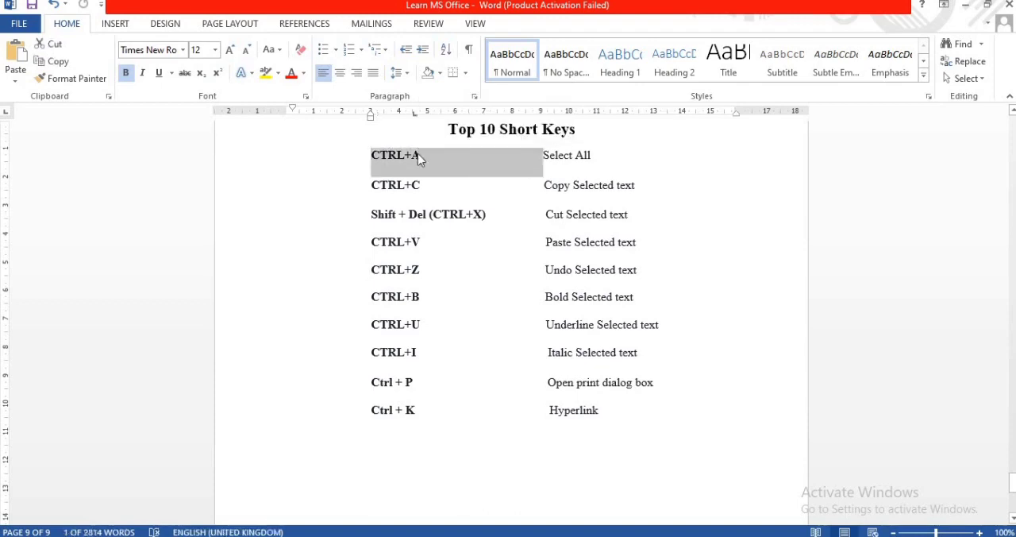
click(277, 72)
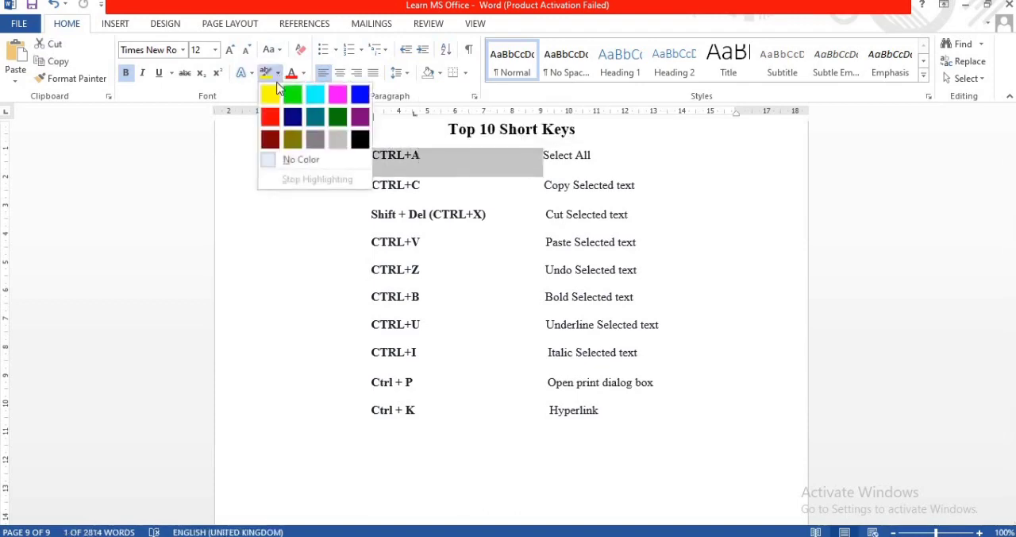
click(277, 96)
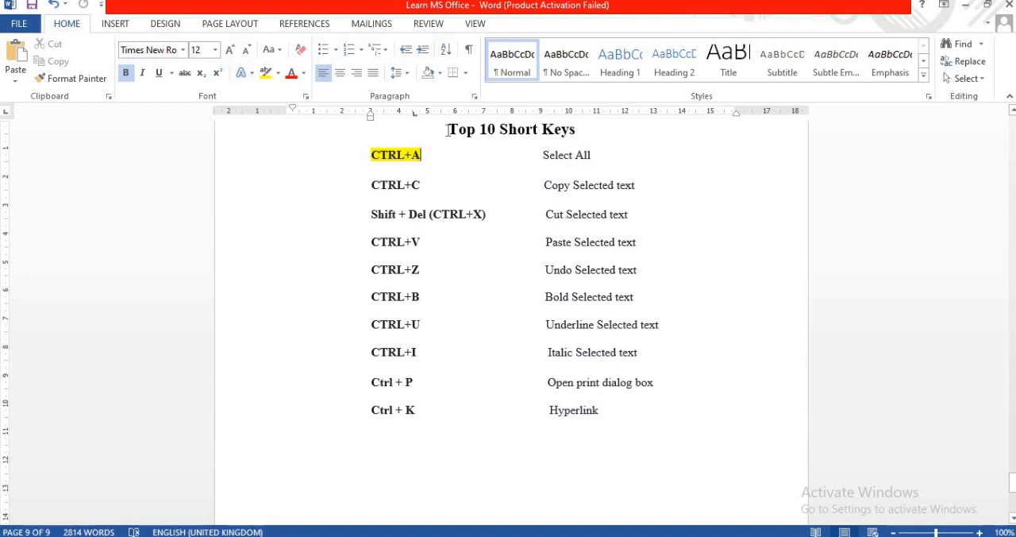
- Select the entire document's content and clear the selection
key(ctrl+a)
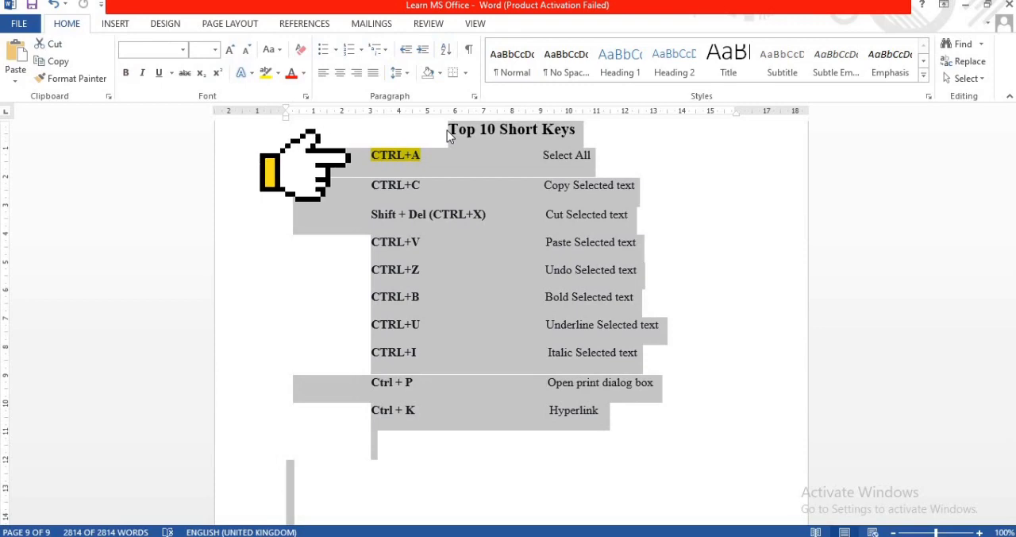
click(629, 175)
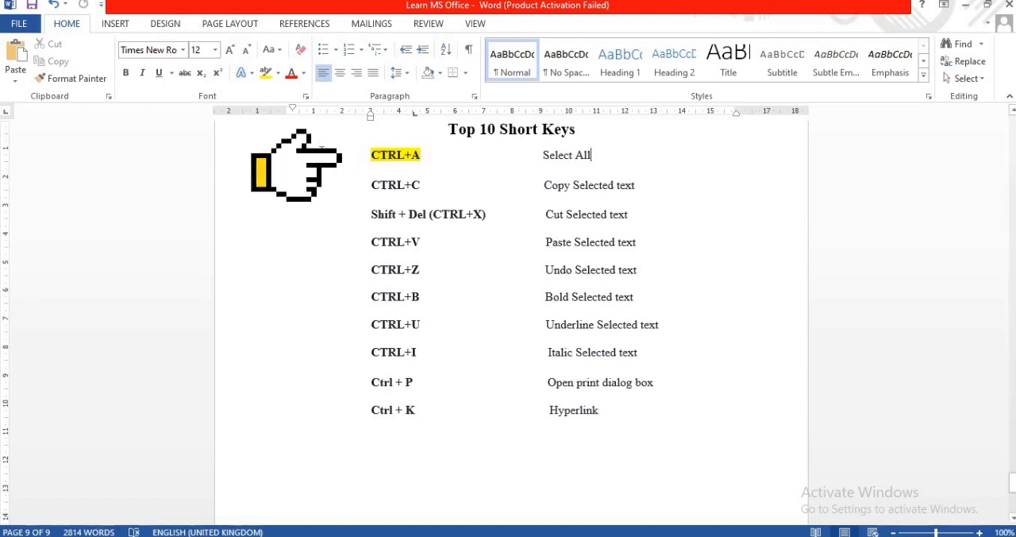
- Copy the "CTRL+C Copy Selected text" row onto a blank line below the list, and undo the paste
click(382, 187)
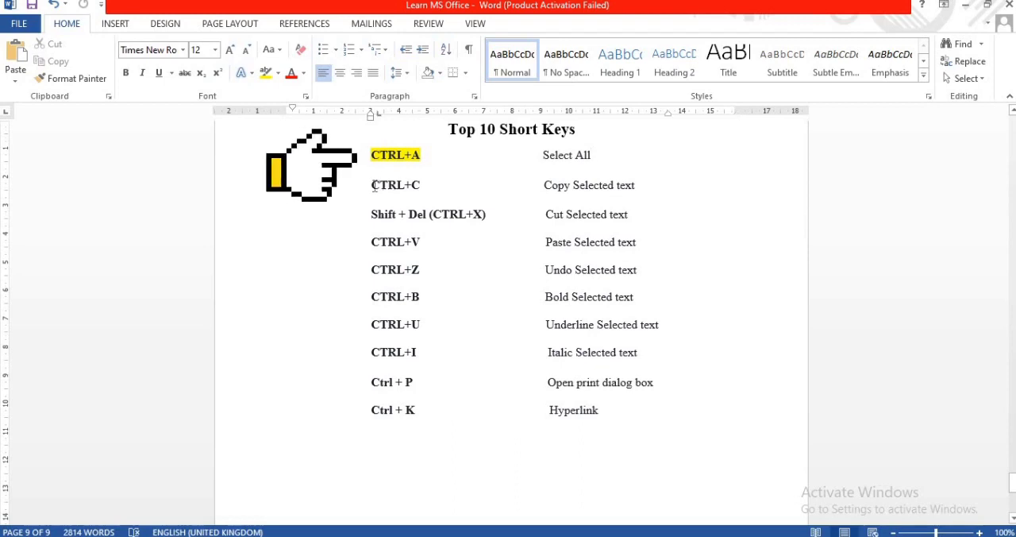
drag(374, 186, 653, 181)
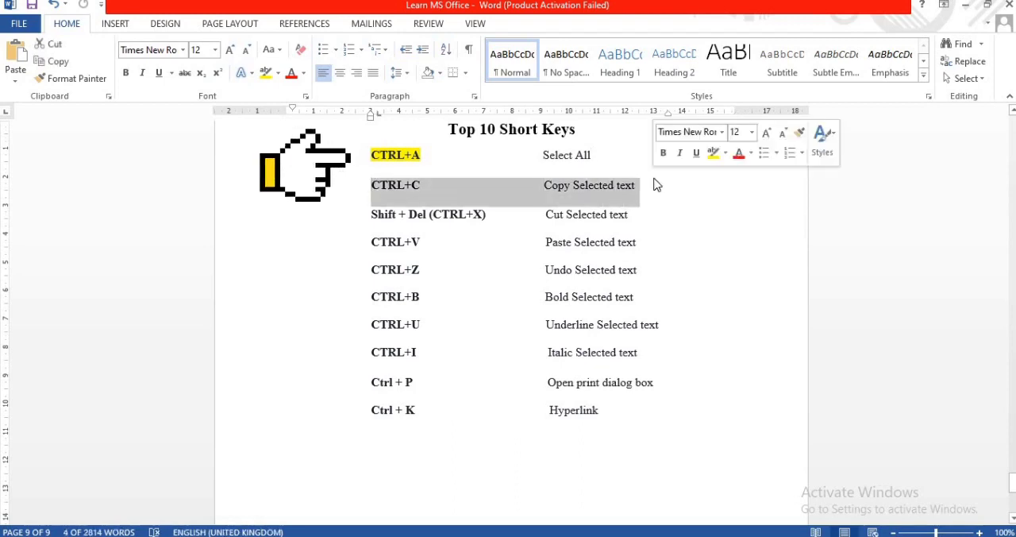
key(ctrl+c)
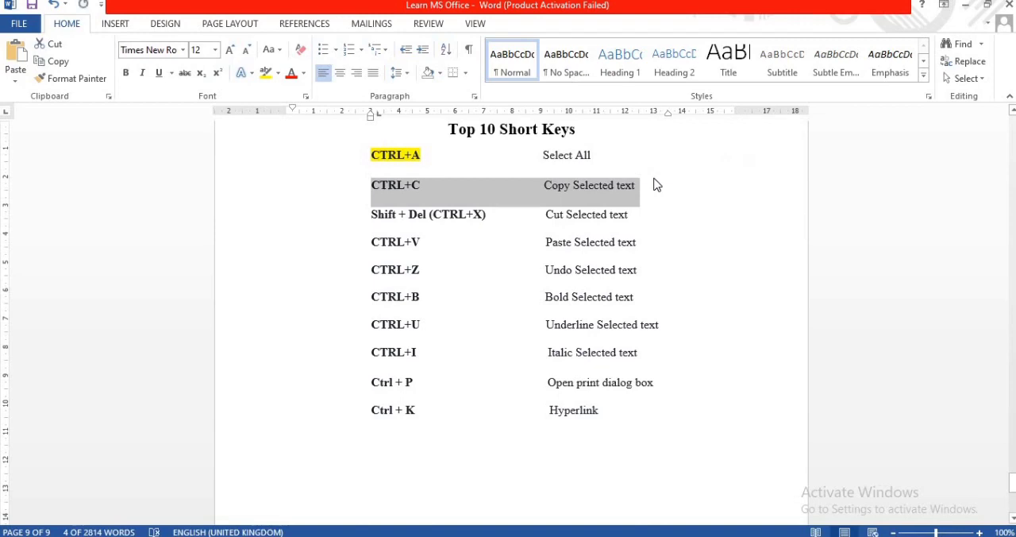
click(649, 408)
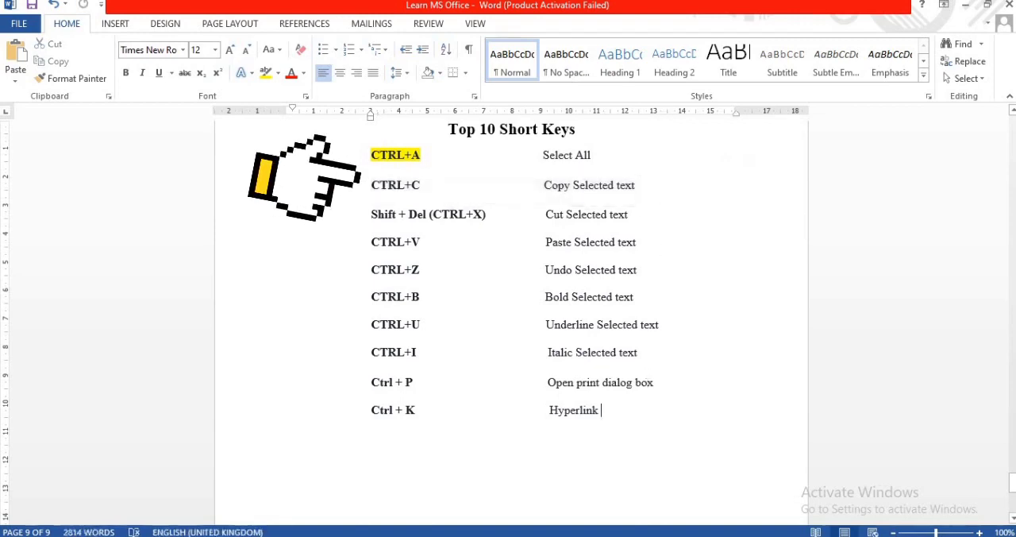
key(ctrl+v)
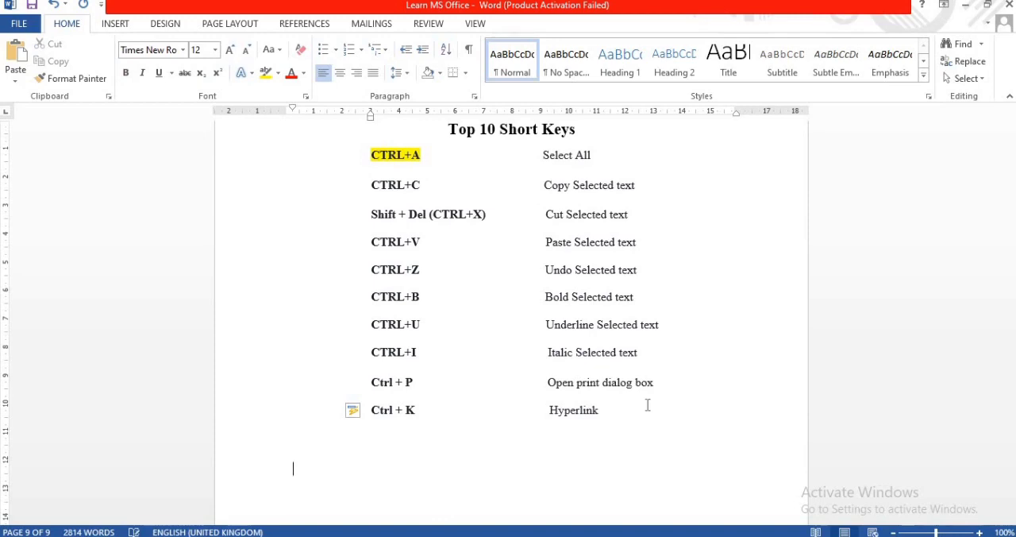
key(ctrl+v)
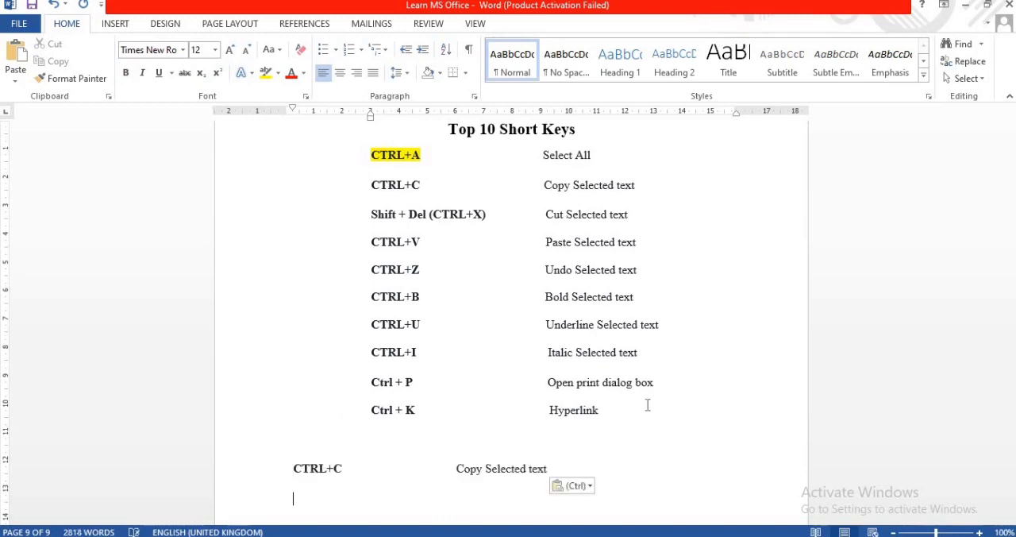
key(ctrl+z)
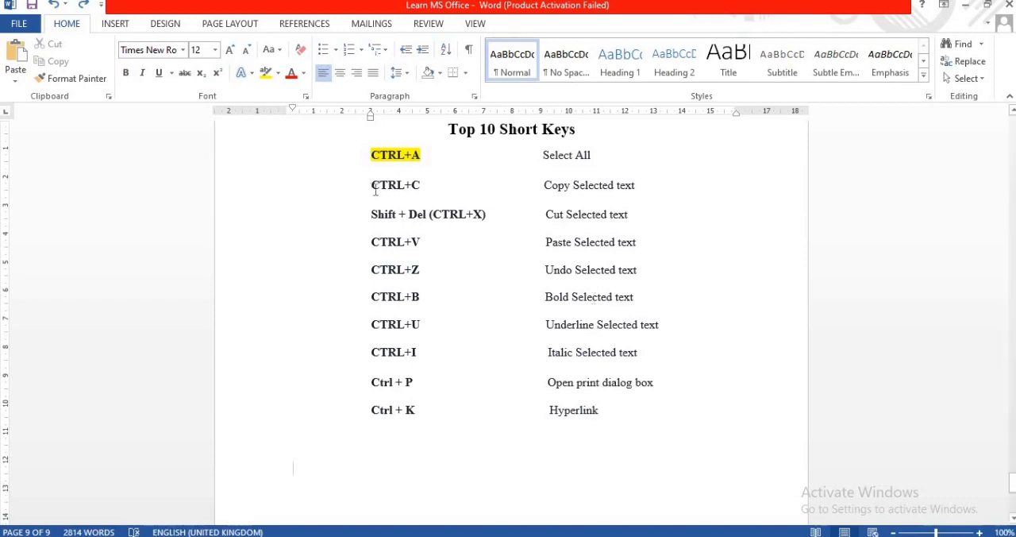
- Highlight the "CTRL+C" entry in yellow
drag(372, 190, 423, 196)
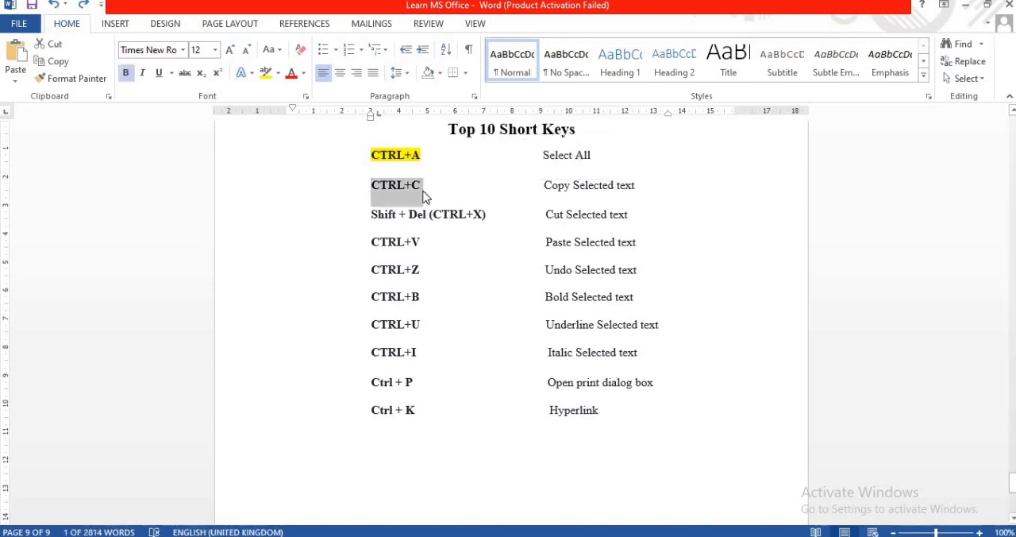
key(ctrl+1)
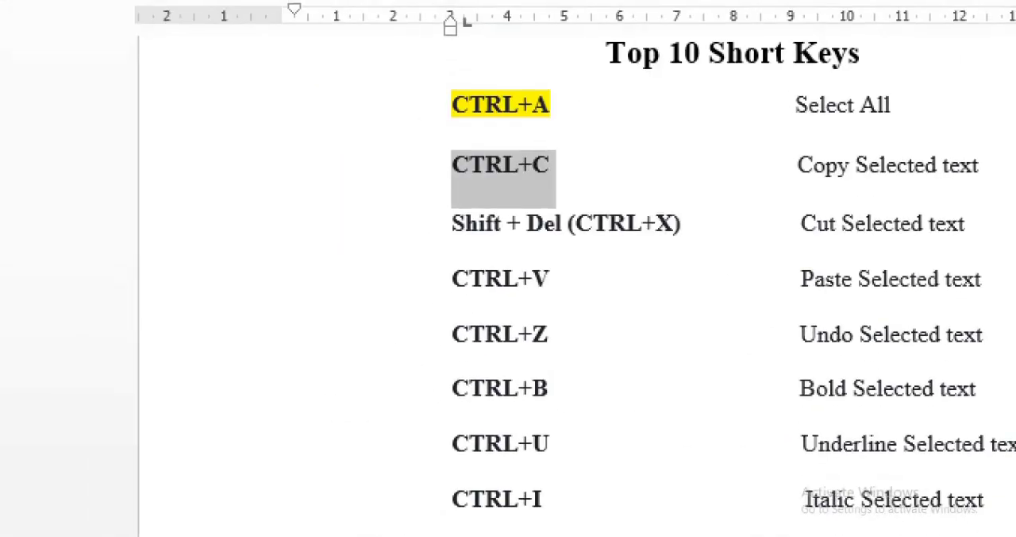
key(Escape)
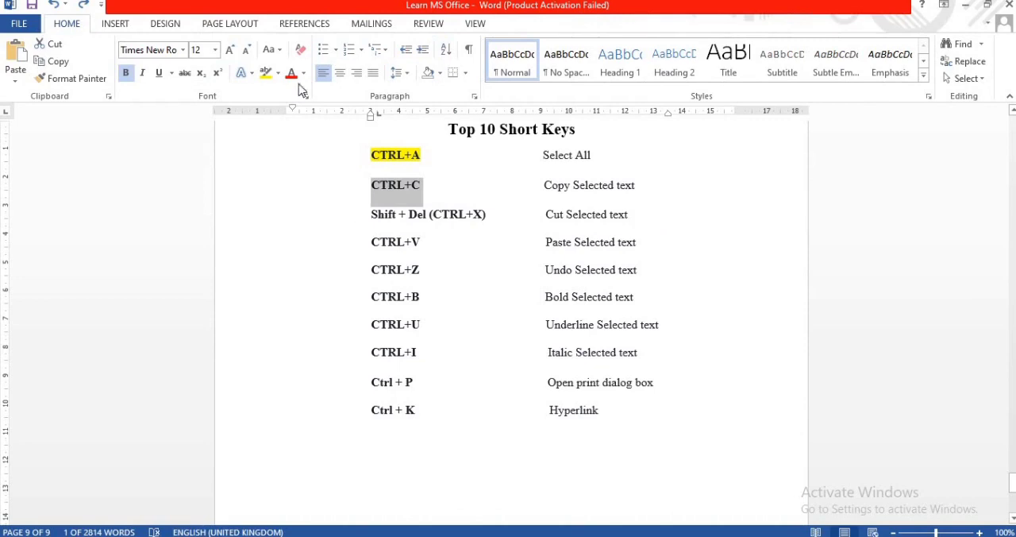
click(266, 72)
click(370, 213)
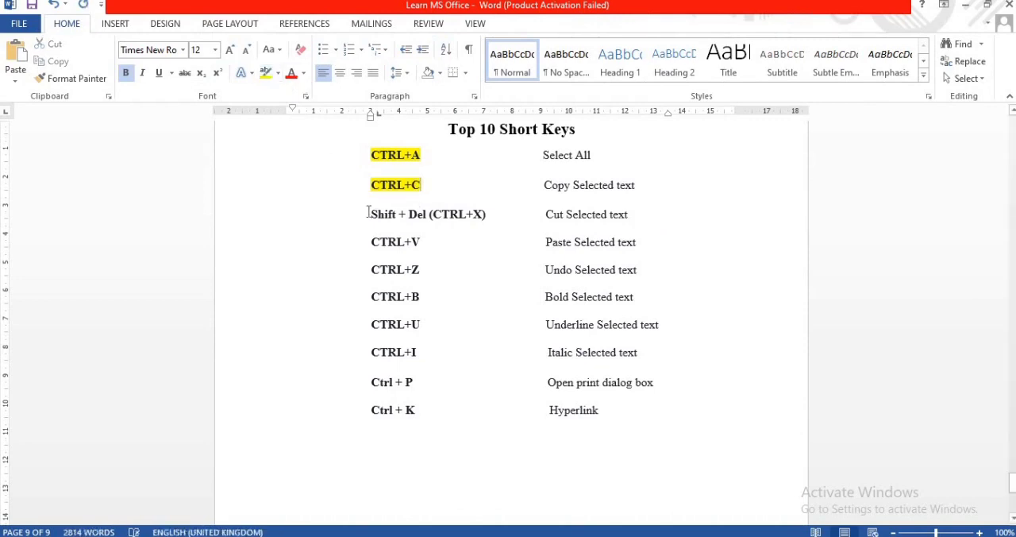
drag(371, 219, 489, 227)
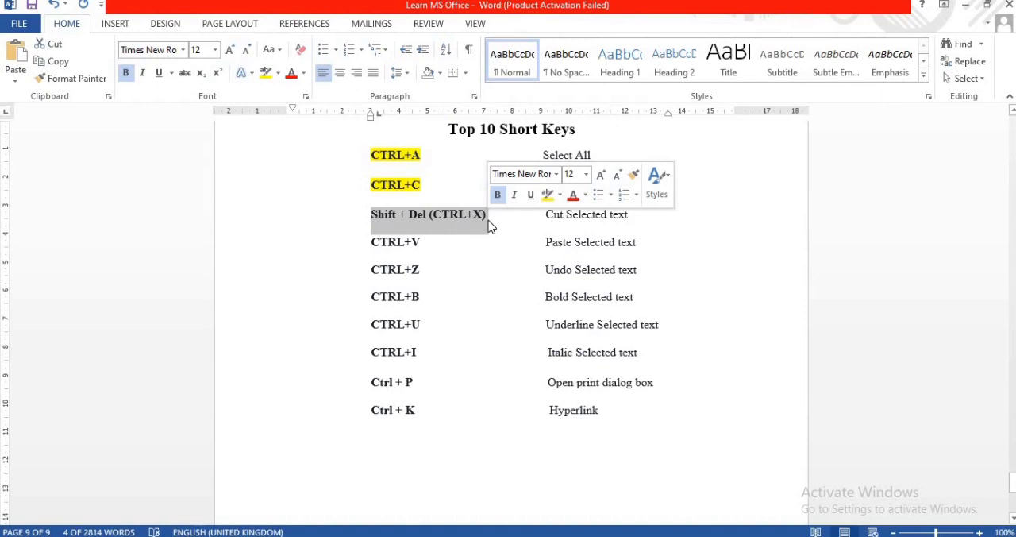
click(405, 223)
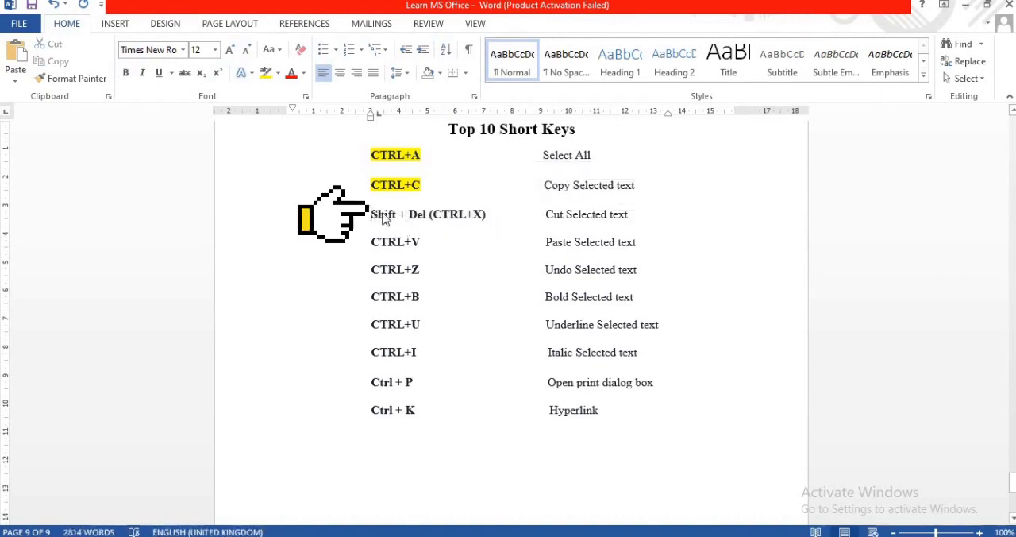
double_click(373, 213)
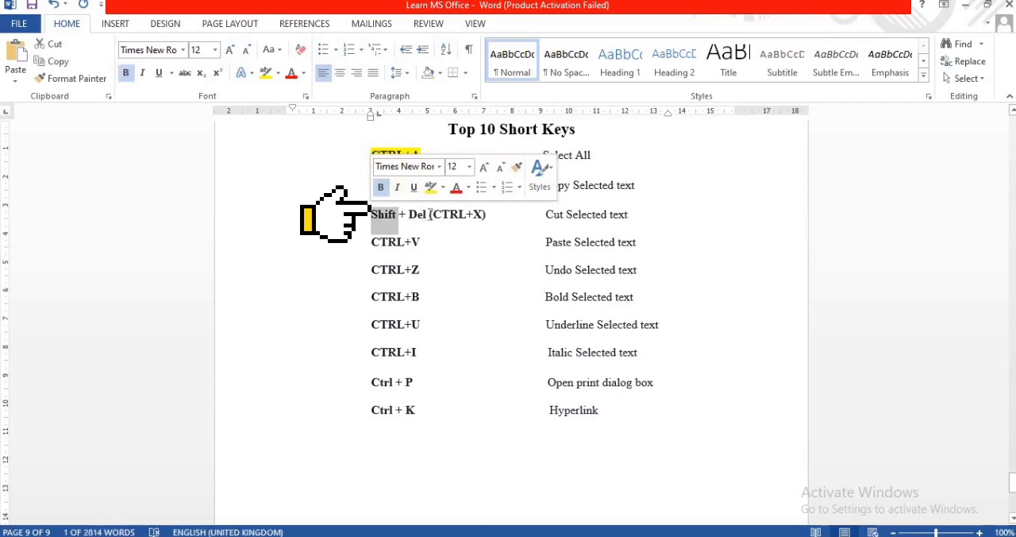
click(361, 201)
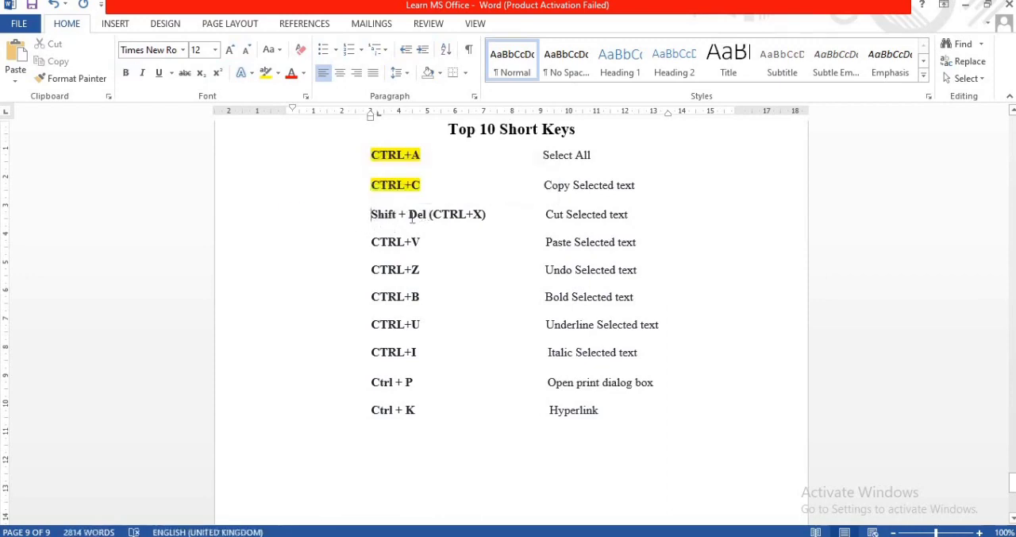
drag(367, 215, 429, 222)
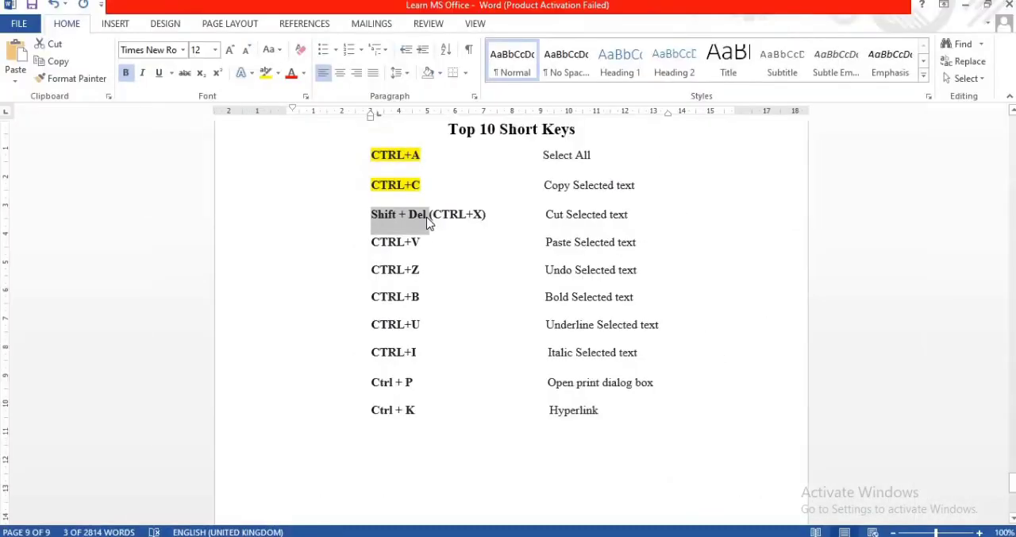
click(293, 216)
- Move the whole "Shift + Del (CTRL+X)" row below the "Ctrl + K" row by cutting and pasting, and undo the move
click(233, 225)
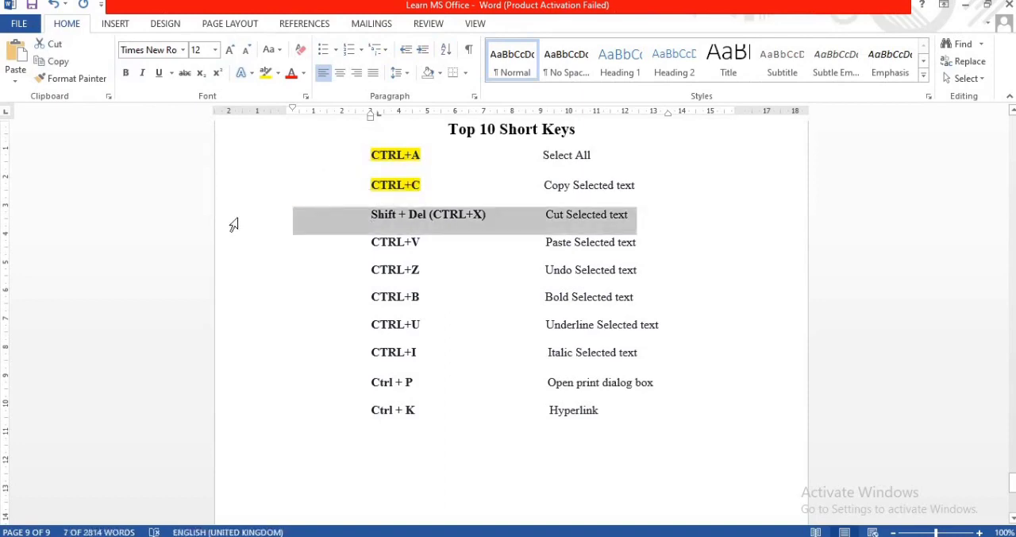
click(235, 219)
key(ctrl+x)
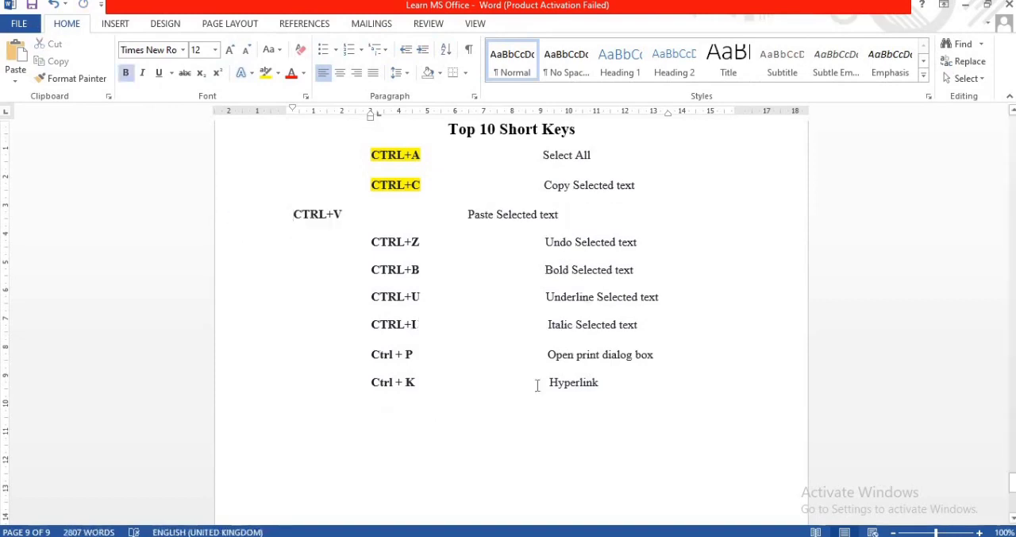
key(Return)
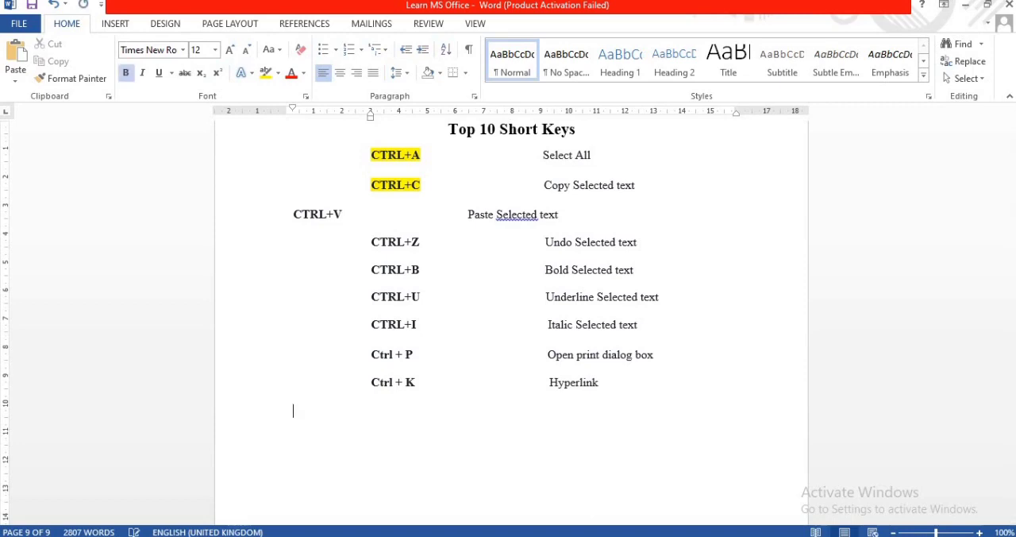
key(ctrl+v)
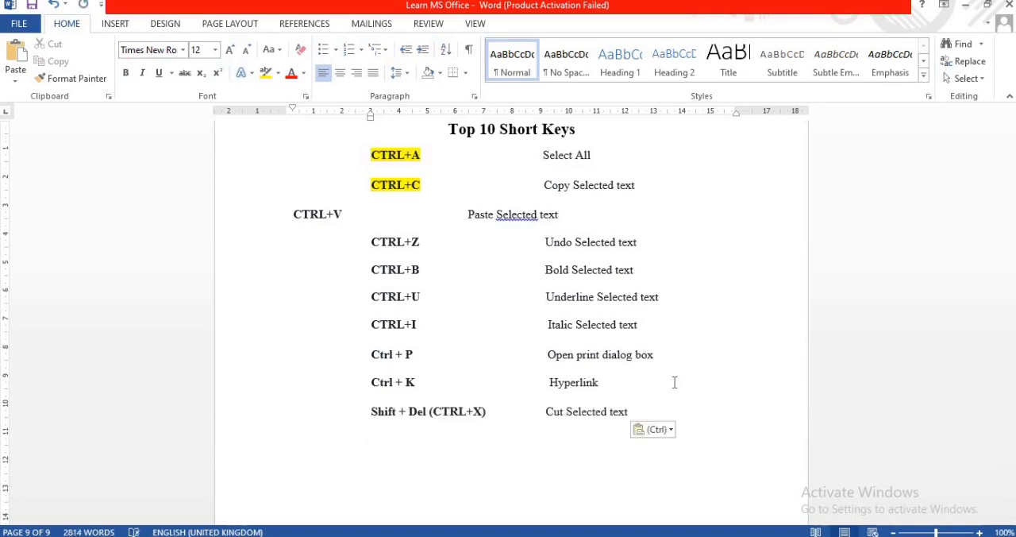
key(ctrl+z)
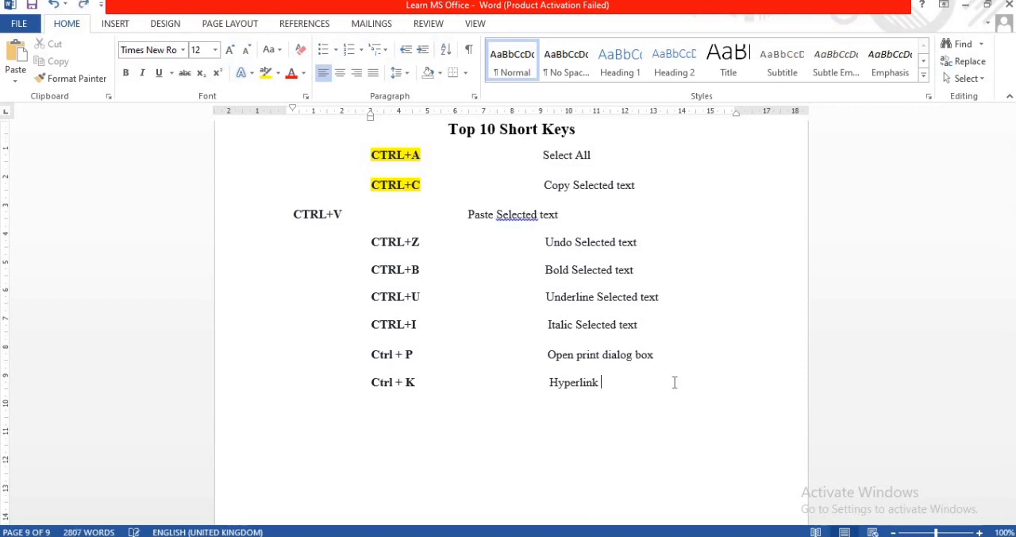
key(ctrl+z)
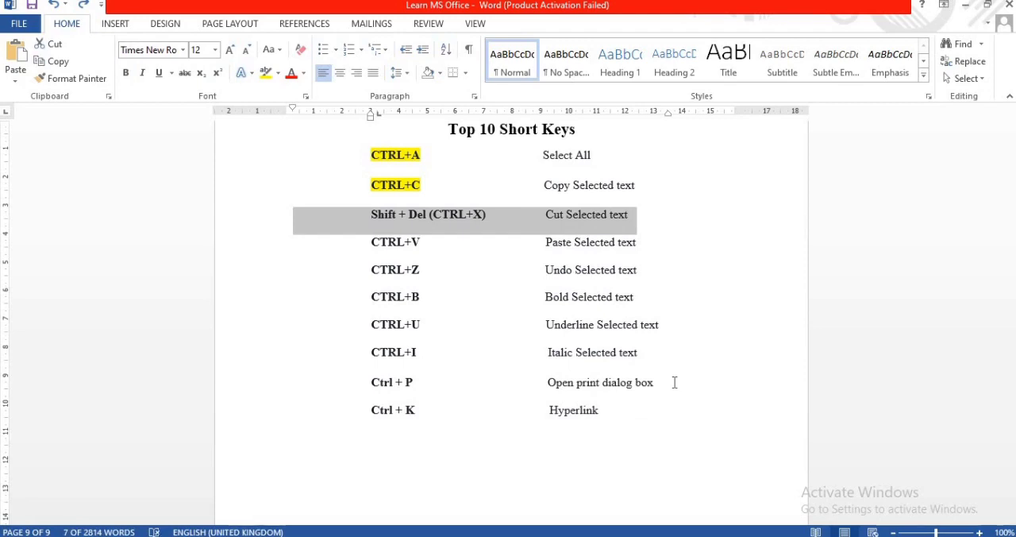
- Cut the selected "Shift + Del (CTRL+X)" row once more, undo the cut and deselect the row
key(shift+Delete)
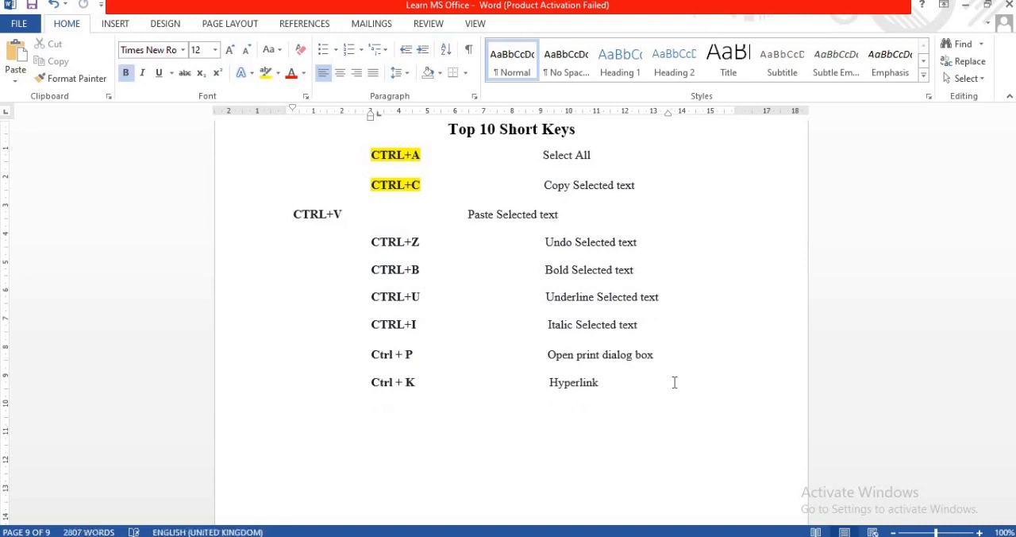
key(ctrl+z)
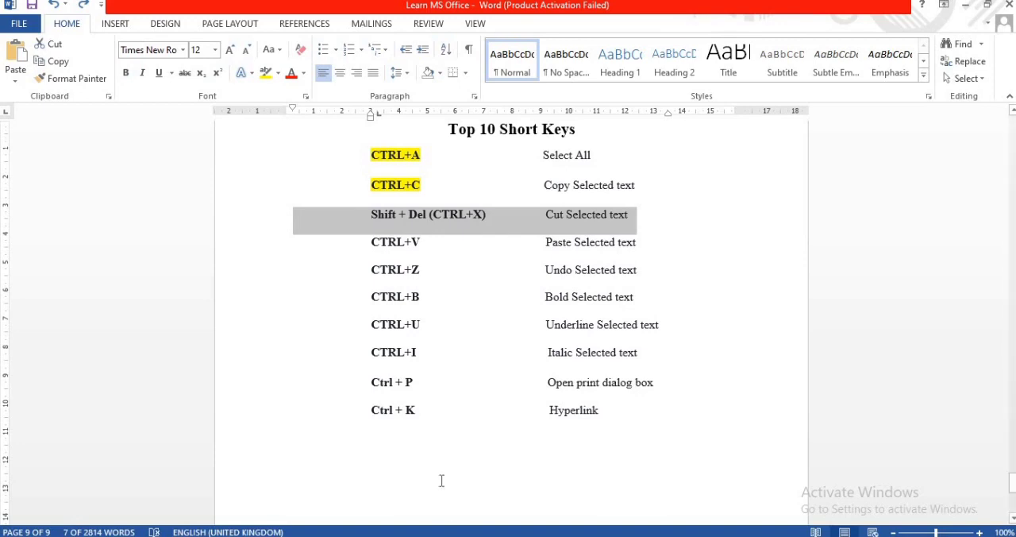
click(443, 453)
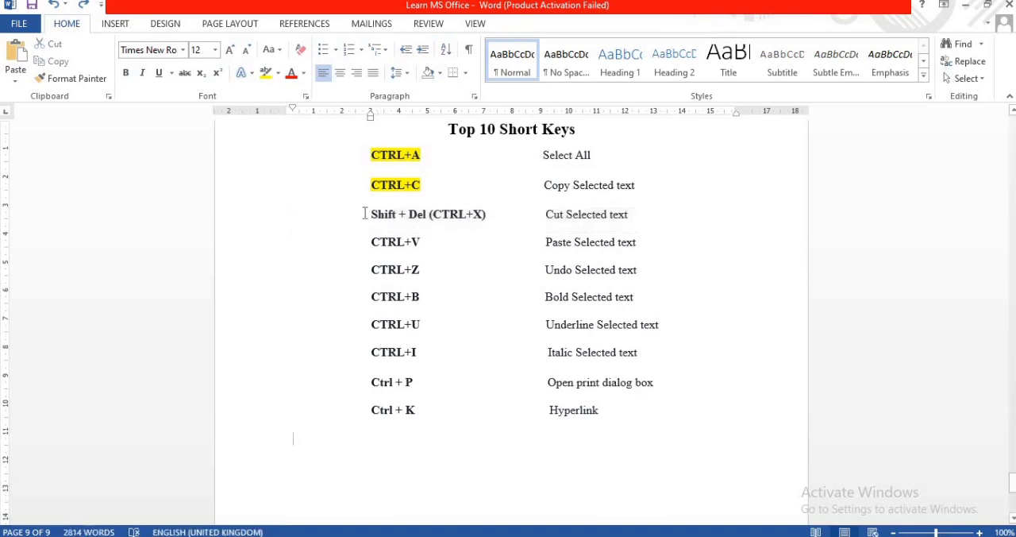
- Highlight the "Shift + Del (CTRL+X)" and "CTRL+V" entries in yellow
drag(365, 215, 556, 217)
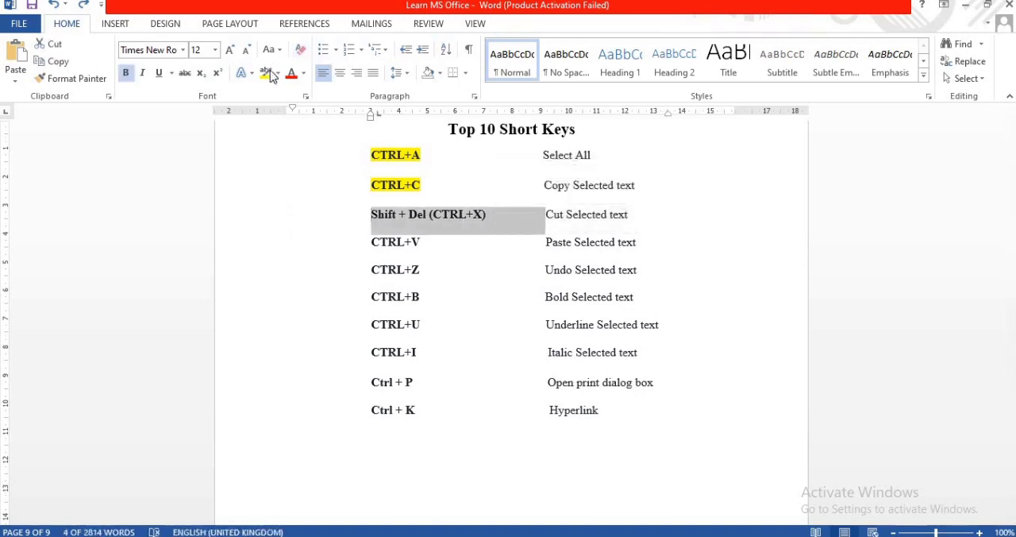
click(265, 72)
key(Right)
drag(430, 240, 363, 241)
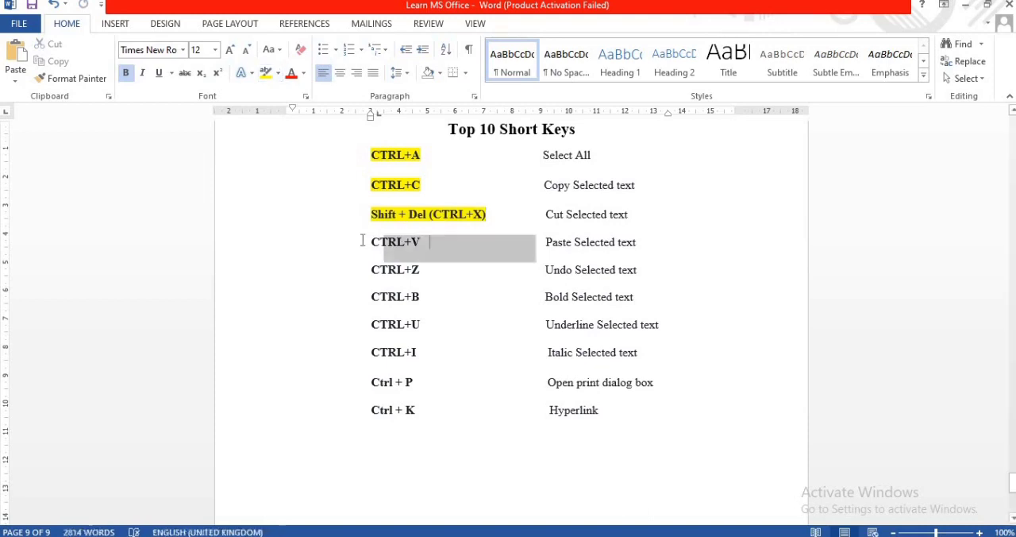
click(265, 72)
- Paste the previously cut row on a blank line below the list and undo the paste
click(447, 469)
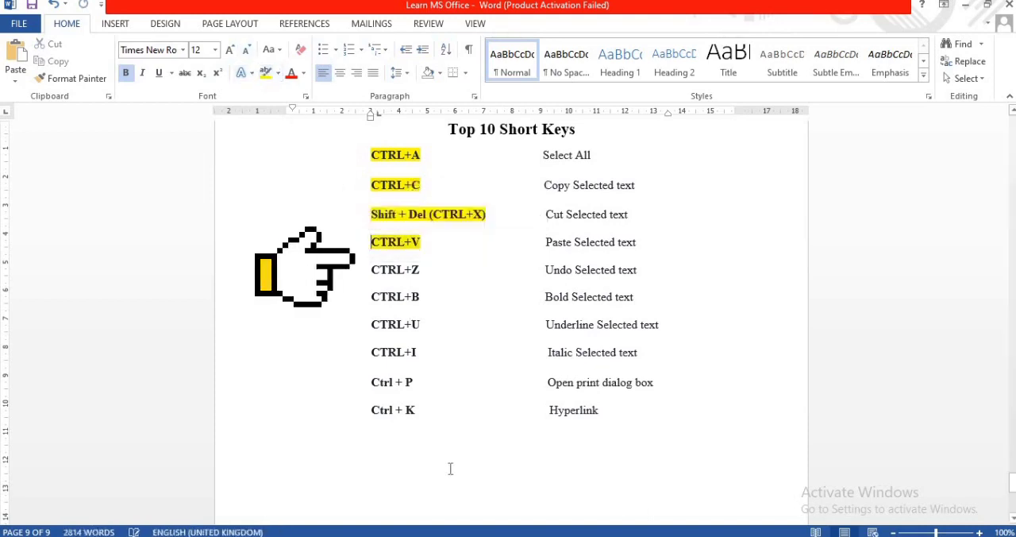
key(ctrl+v)
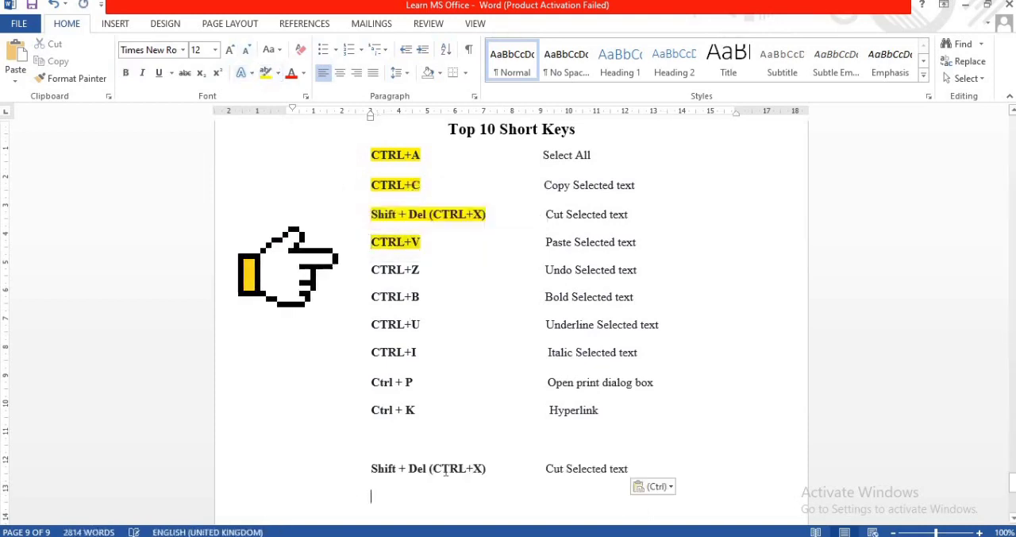
key(ctrl+z)
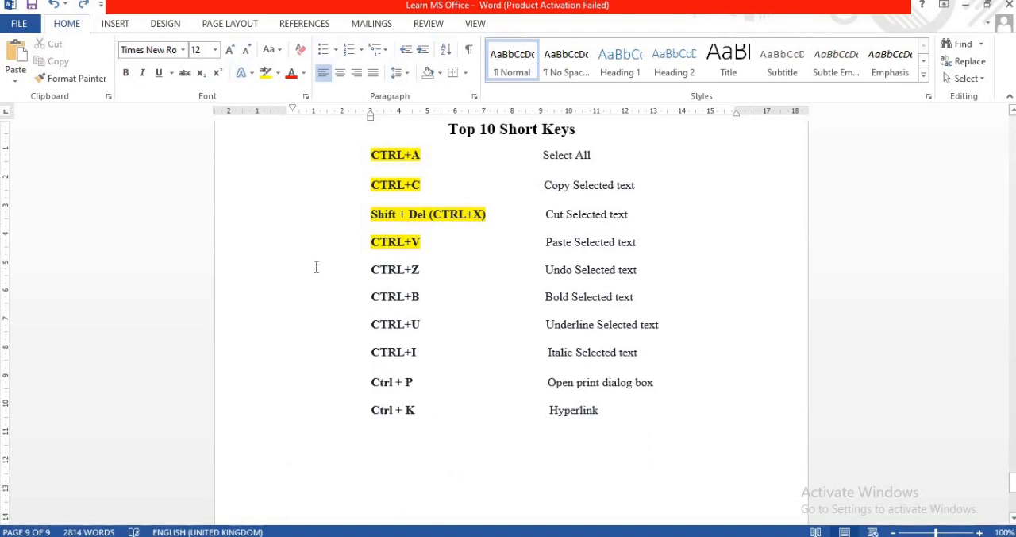
- Highlight the "CTRL+Z" entry in yellow
double_click(409, 272)
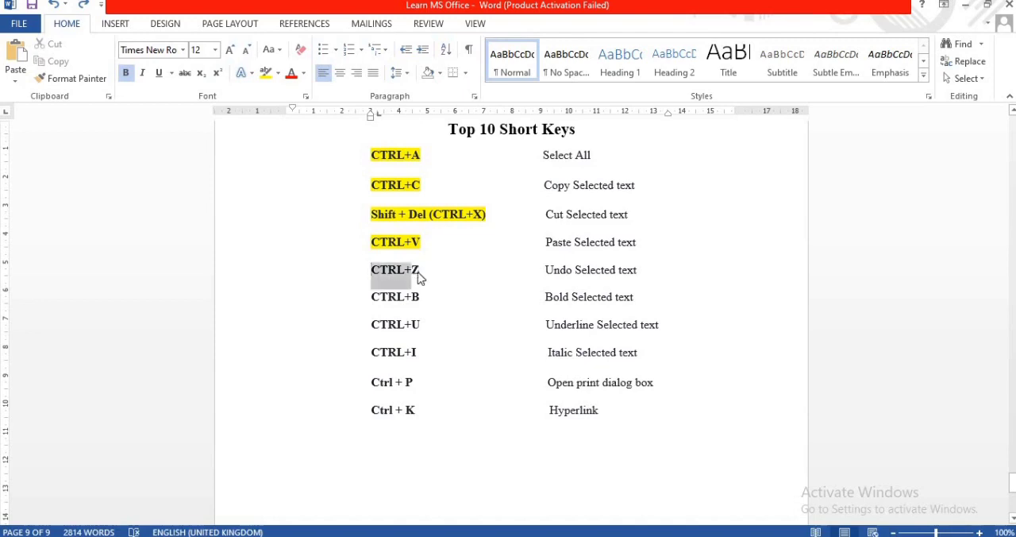
click(417, 271)
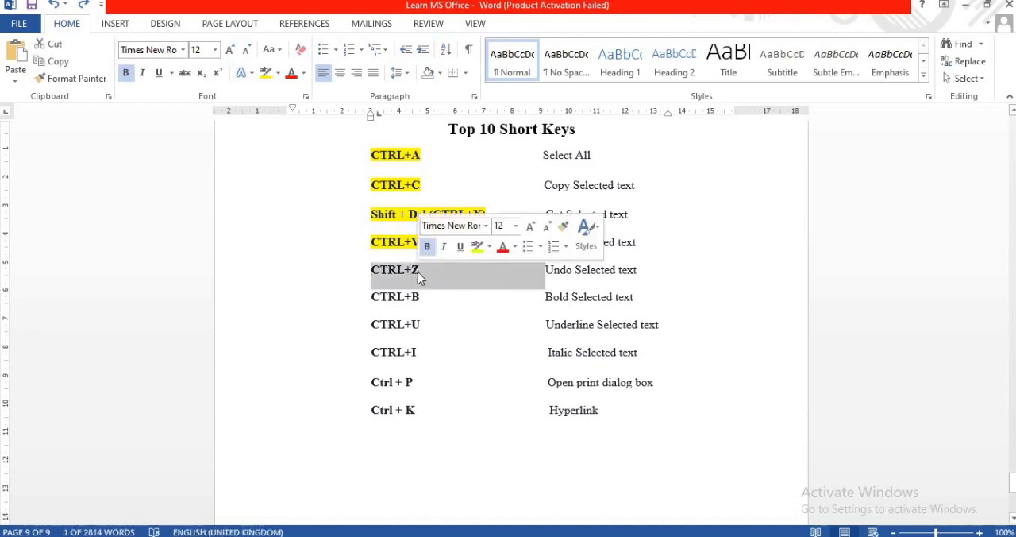
click(273, 75)
- Paste the cut "Shift + Del (CTRL+X)" row on the blank line below the list, dismiss the paste options and undo the paste
click(402, 467)
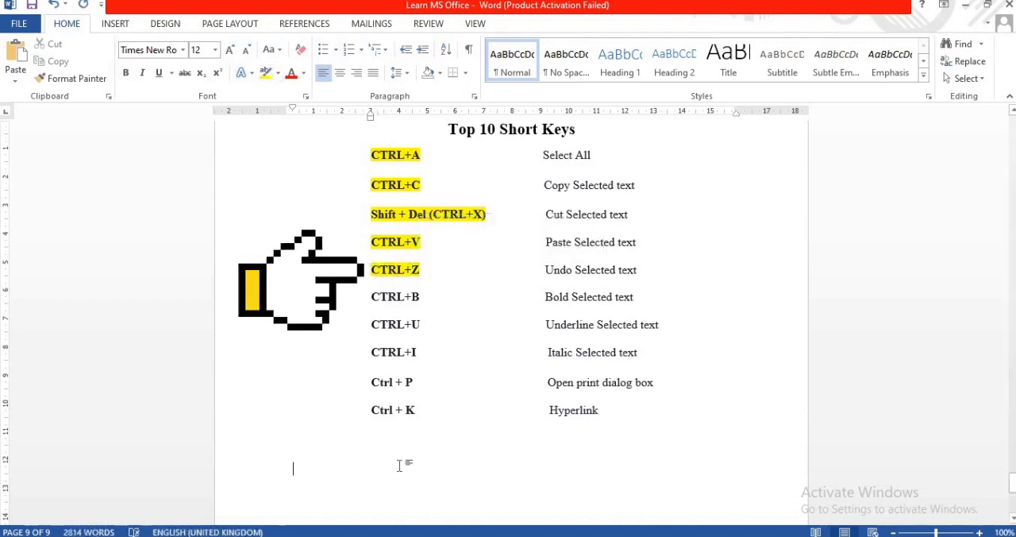
key(ctrl+v)
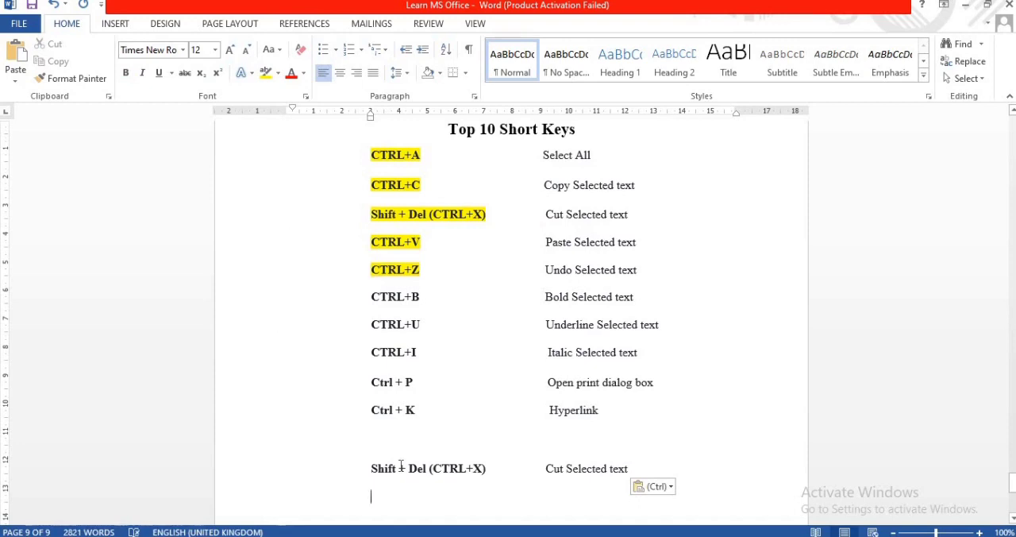
key(ctrl)
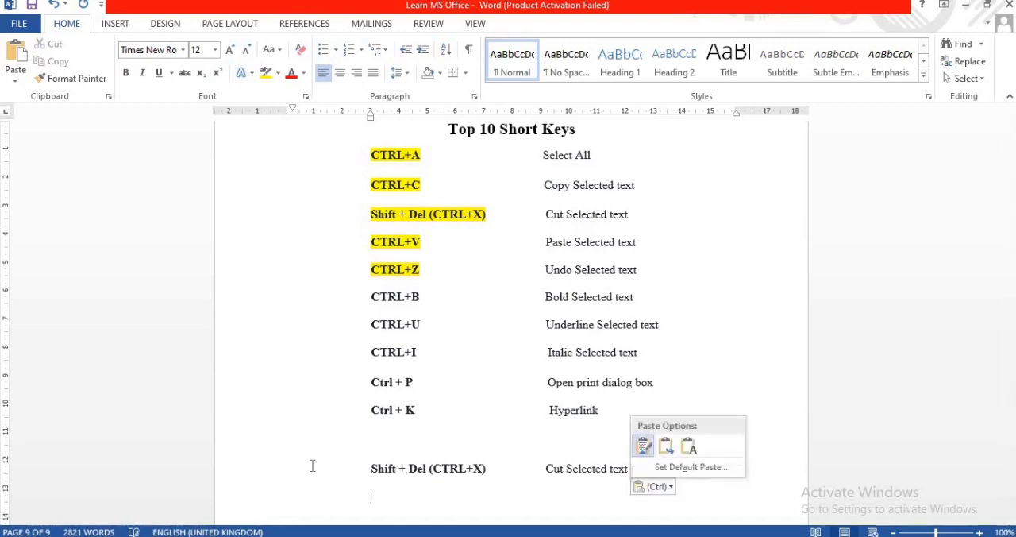
key(Escape)
key(ctrl+z)
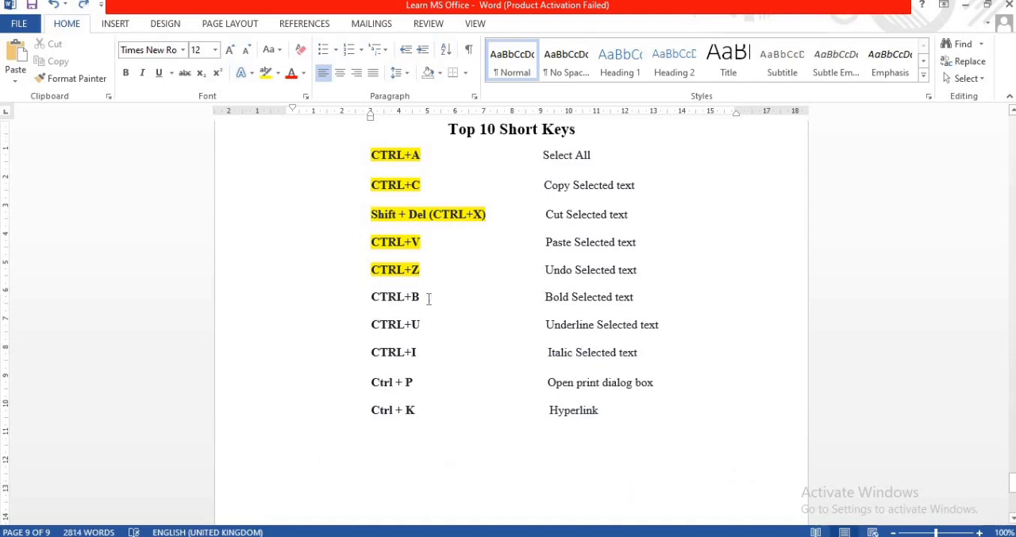
- Apply bold to the whole "CTRL+B" row, including its description "Bold Selected text"
drag(426, 297, 654, 298)
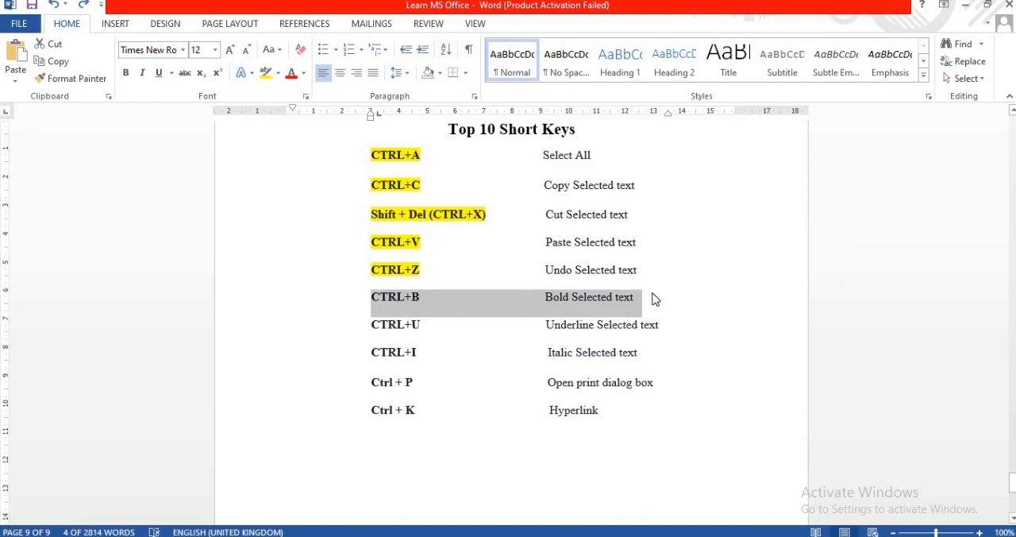
key(ctrl+b)
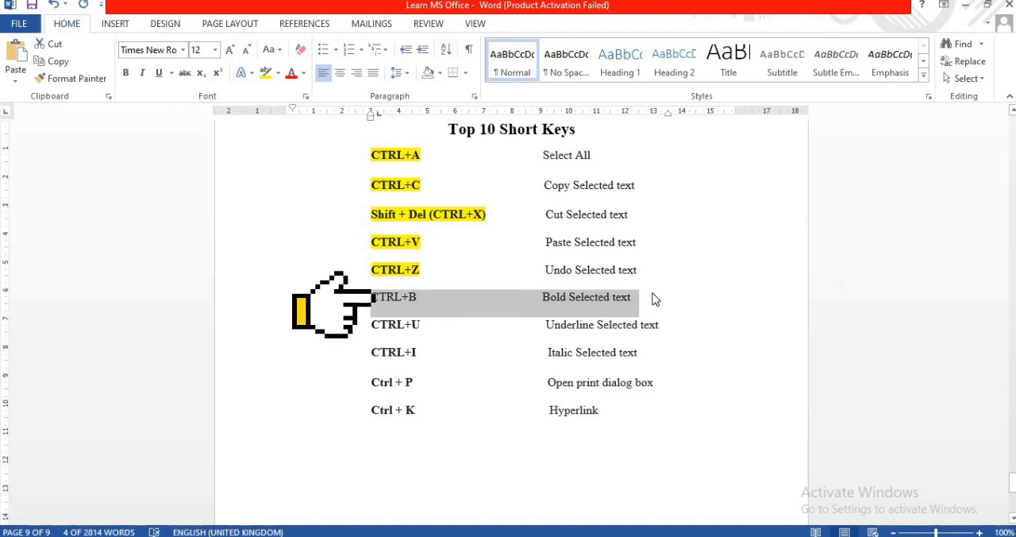
key(ctrl+b)
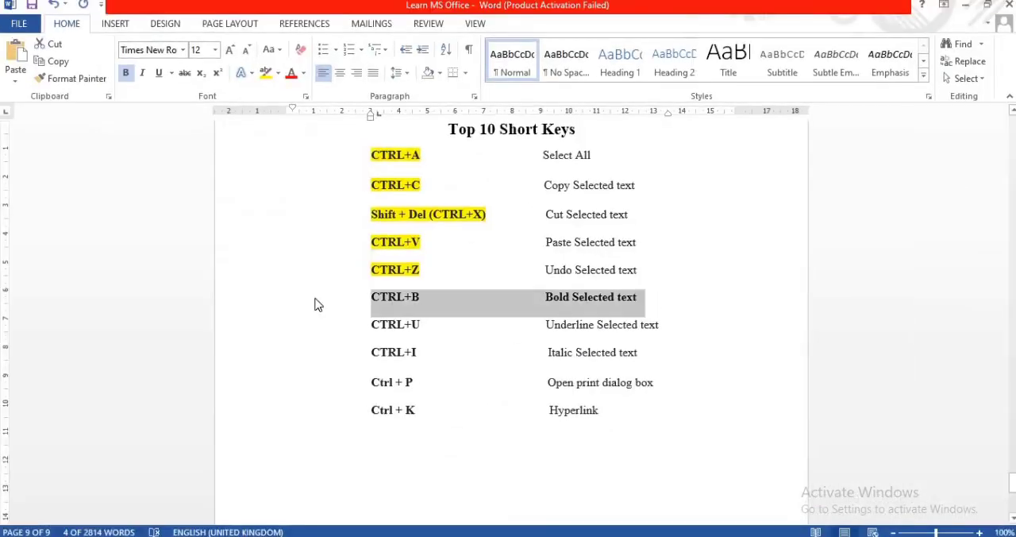
- Highlight only the "CTRL+B" shortcut name in yellow
click(373, 296)
drag(373, 296, 436, 300)
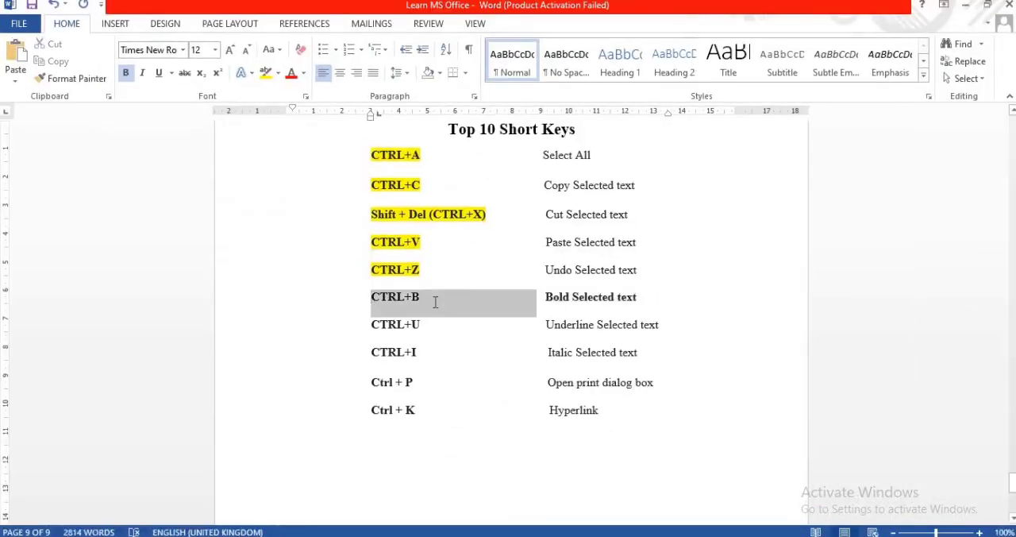
click(493, 277)
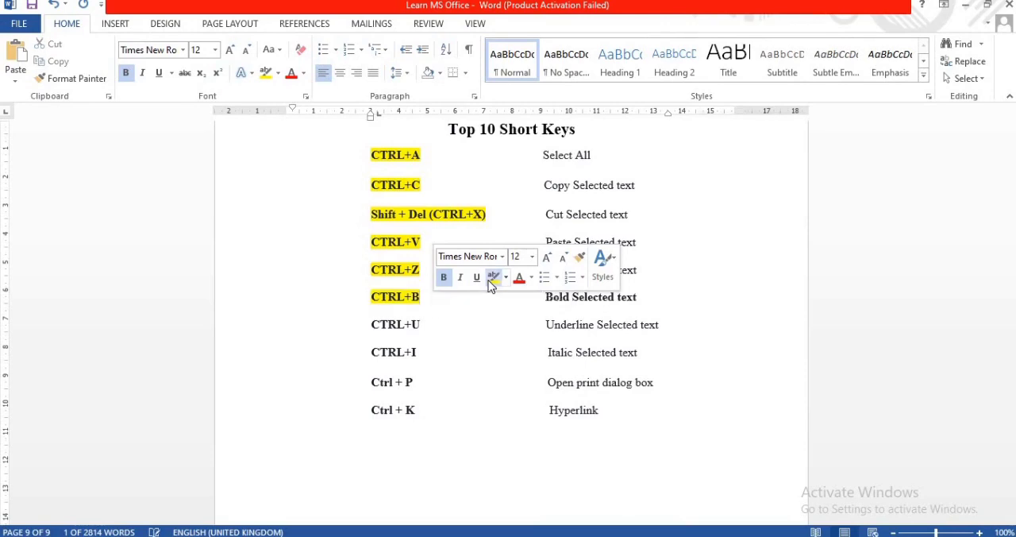
- Toggle underlining on and off for the "CTRL+U" entry and highlight that entry in yellow
click(359, 326)
drag(413, 328, 426, 329)
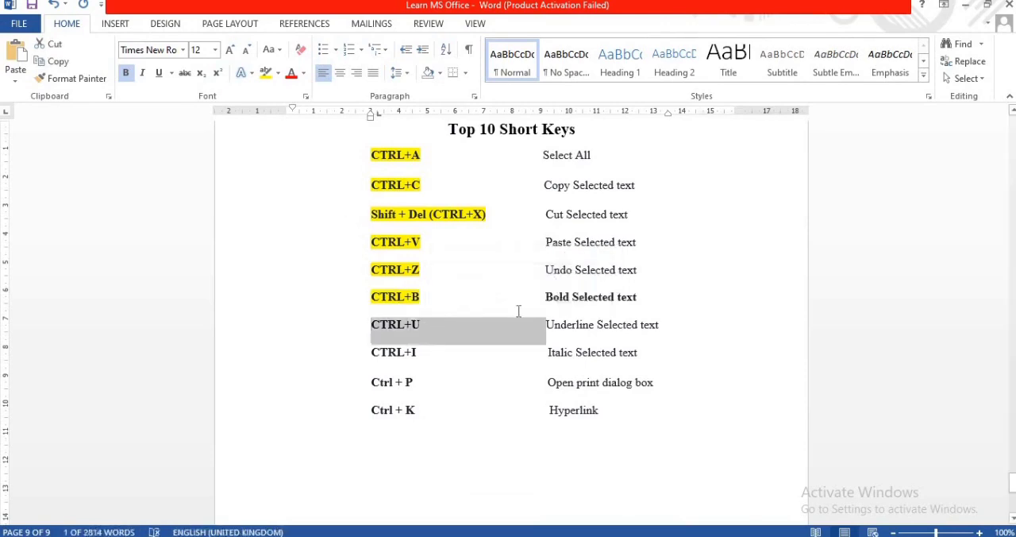
key(ctrl+u)
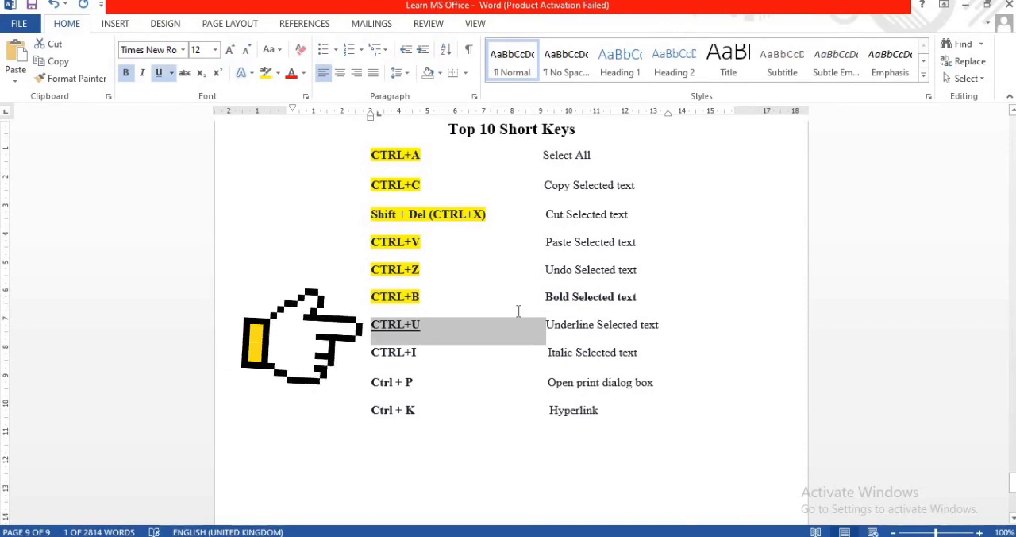
key(ctrl+u)
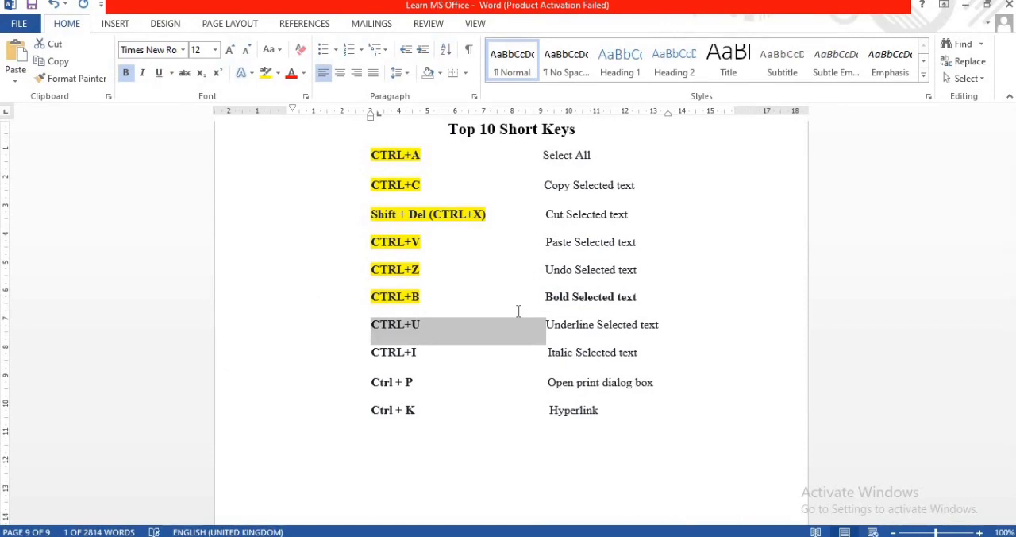
click(266, 72)
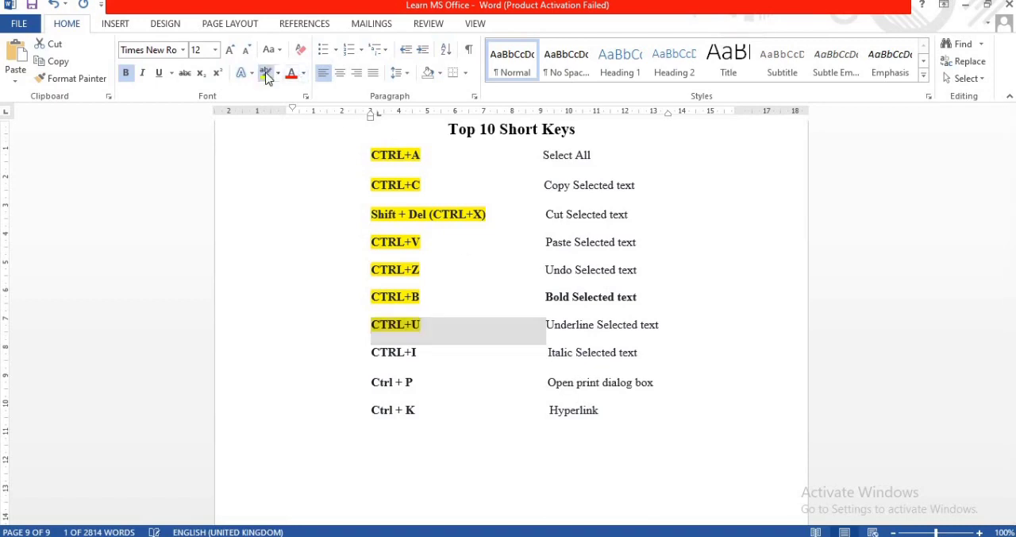
click(422, 324)
- Toggle italic on and off for the whole "CTRL+I" row, and try highlighting the full row in yellow
drag(370, 351, 667, 381)
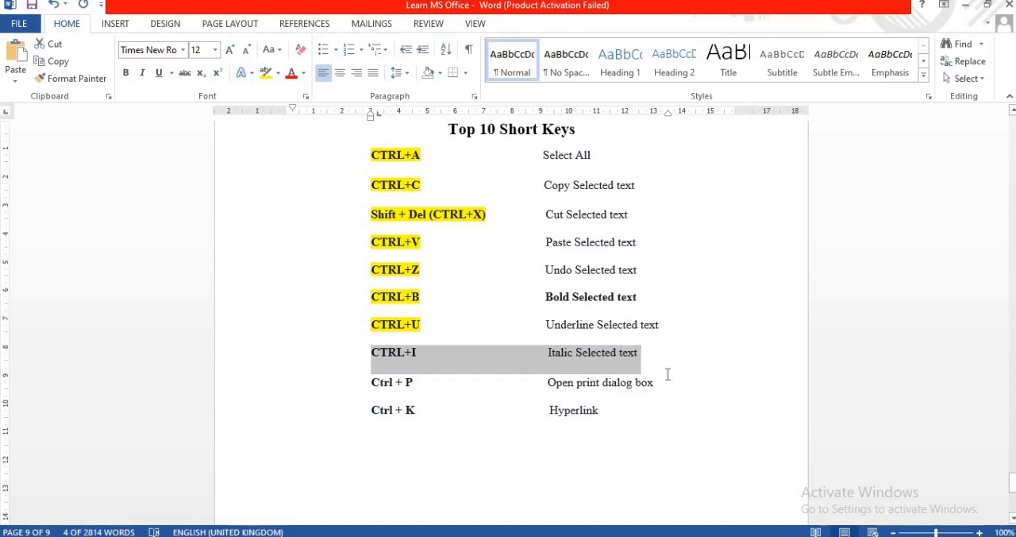
text(i)
key(ctrl+z)
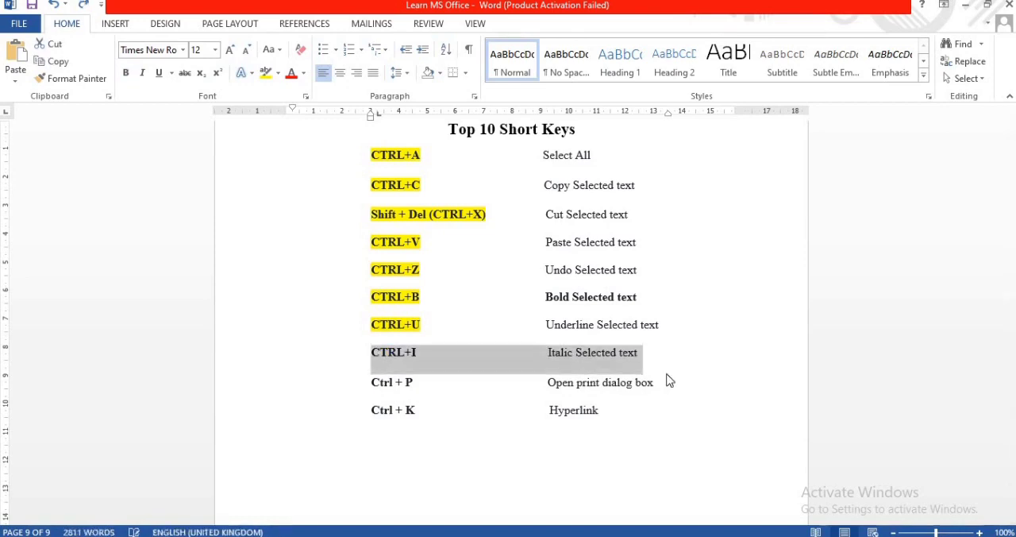
key(ctrl+i)
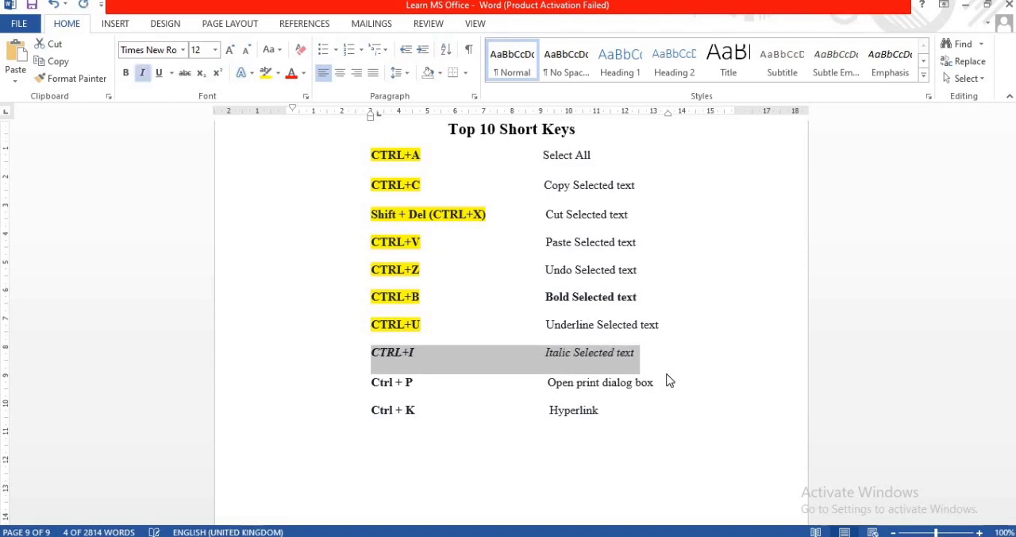
key(ctrl+i)
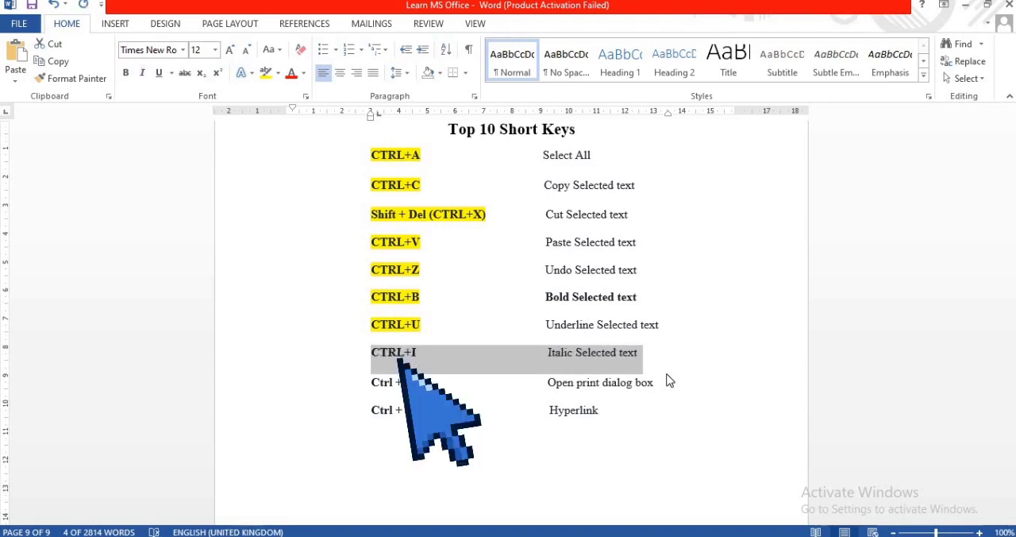
key(ctrl+i)
key(ctrl+i)
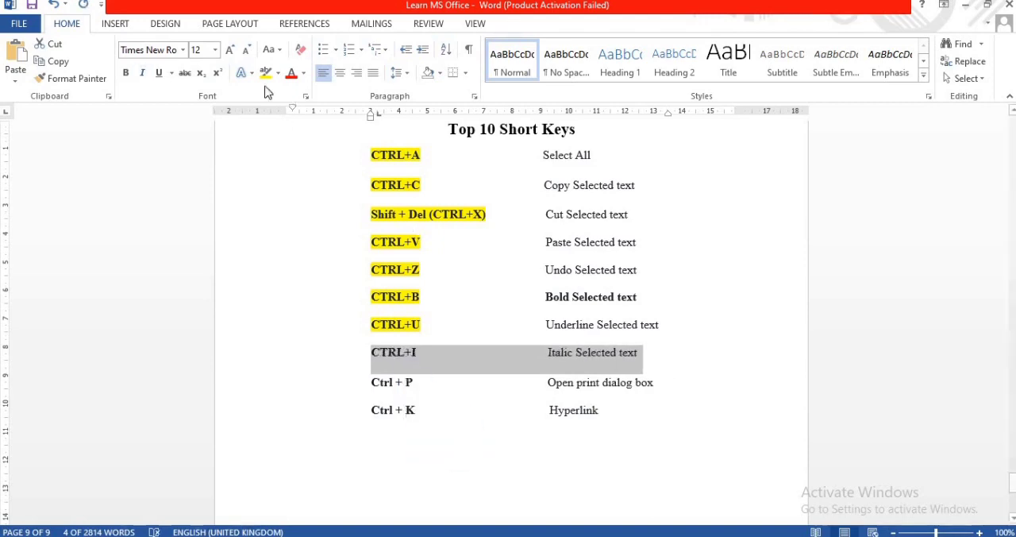
click(266, 73)
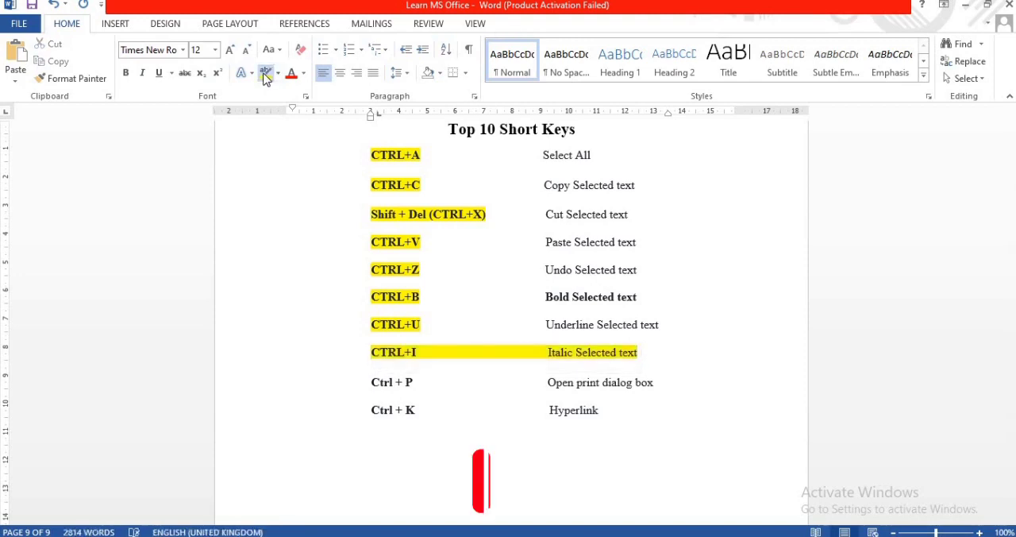
key(ctrl+z)
- Highlight only the "CTRL+I" shortcut name in yellow and deselect it
click(375, 350)
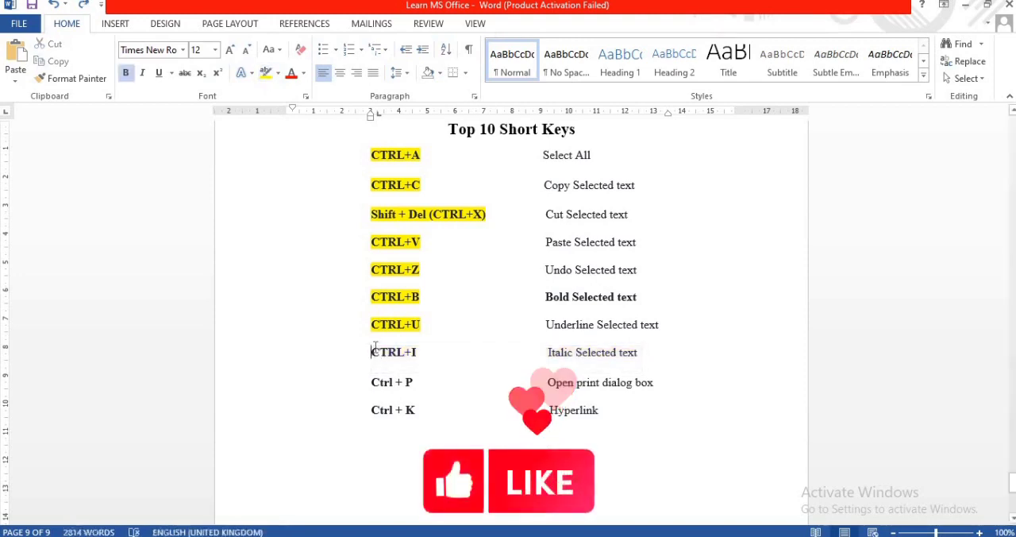
double_click(389, 352)
click(386, 352)
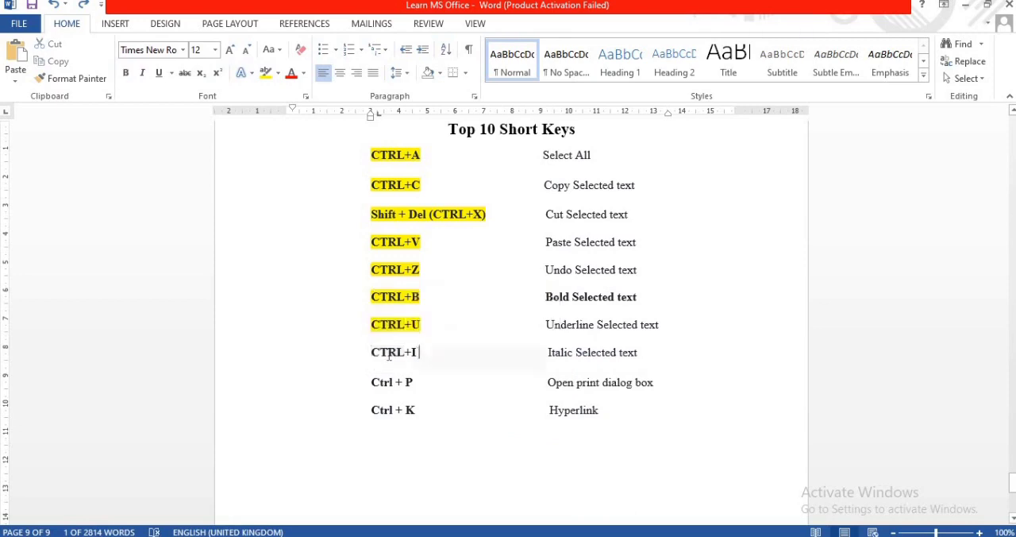
click(373, 351)
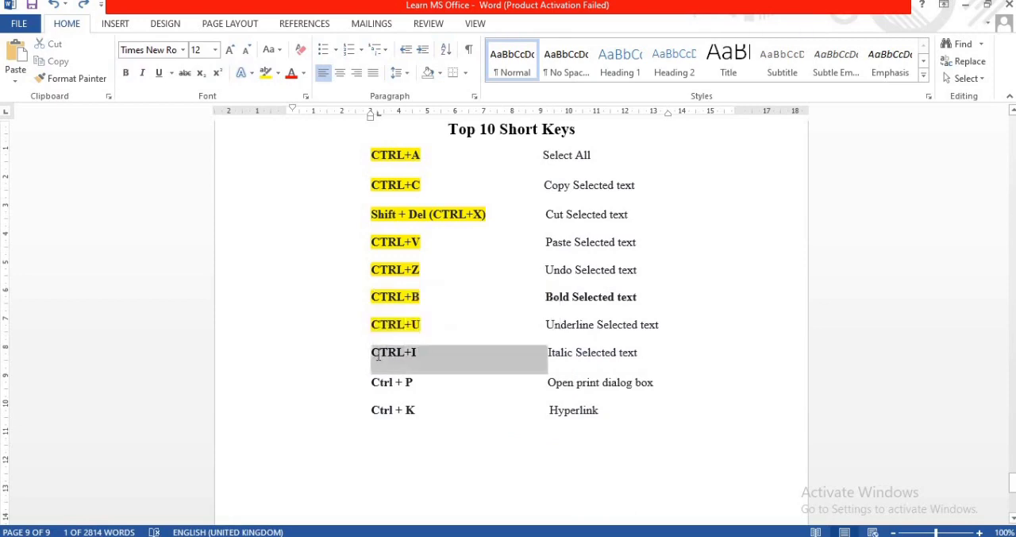
click(265, 73)
key(Left)
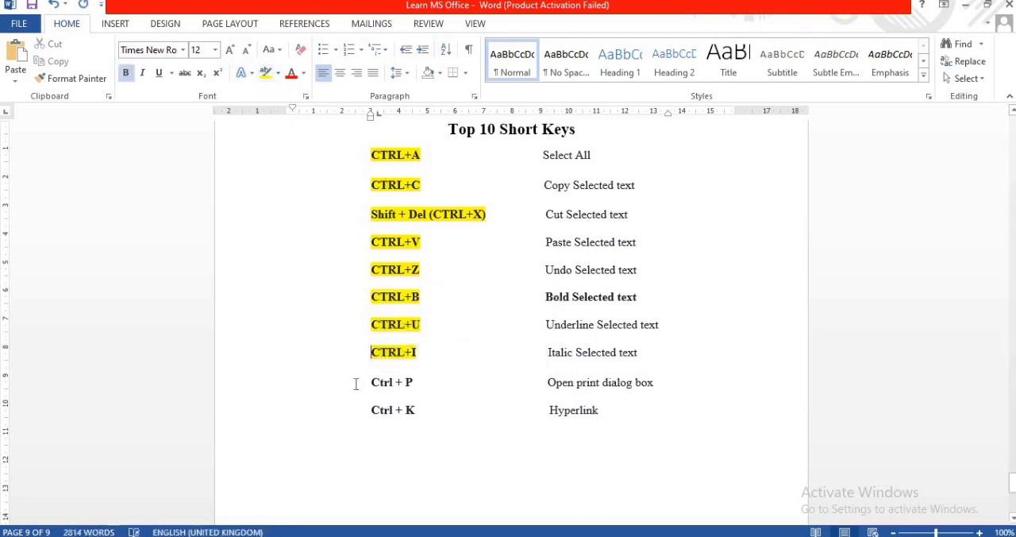
- Select the "Ctrl + P" entry, open the print settings and return to the document
drag(363, 379, 422, 386)
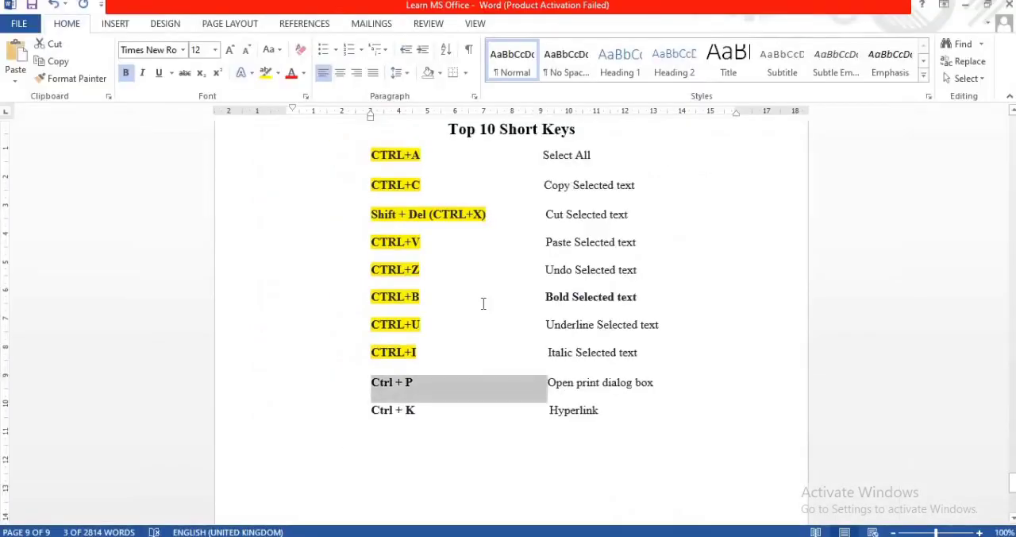
key(ctrl+p)
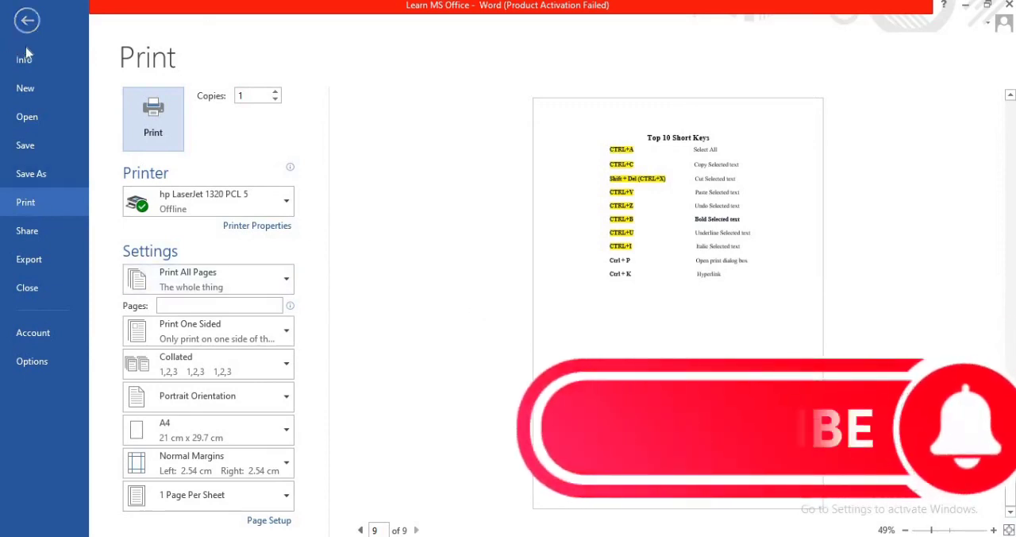
click(27, 22)
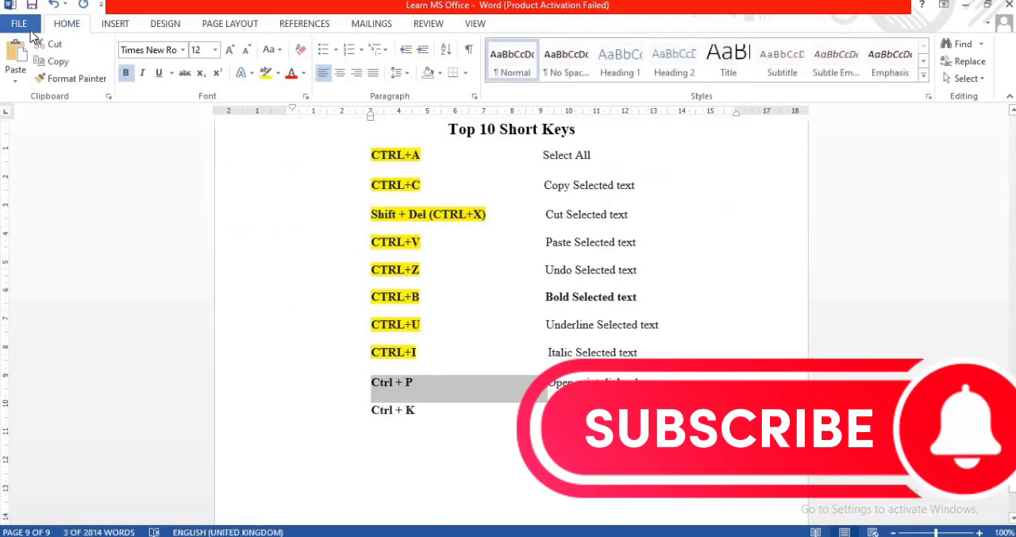
click(31, 30)
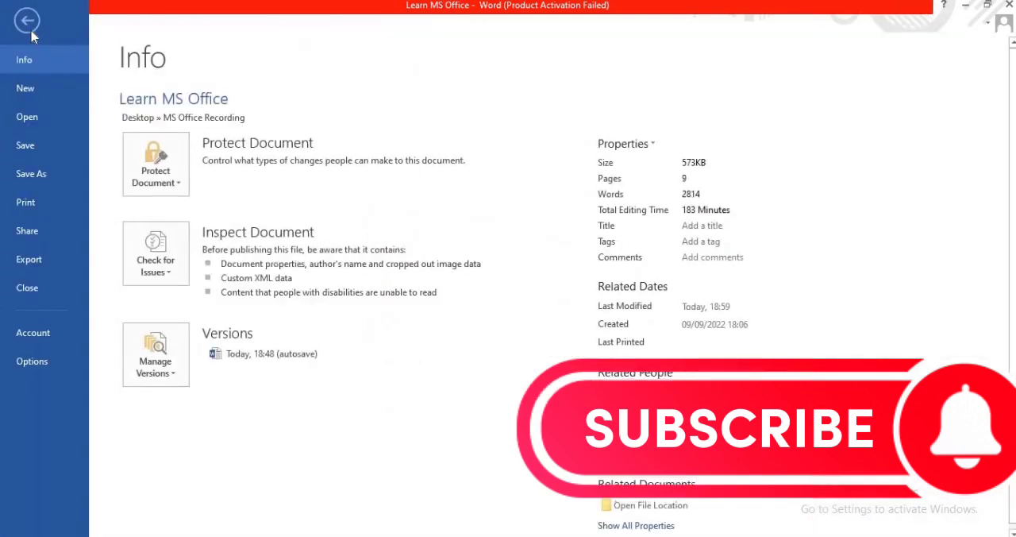
click(31, 31)
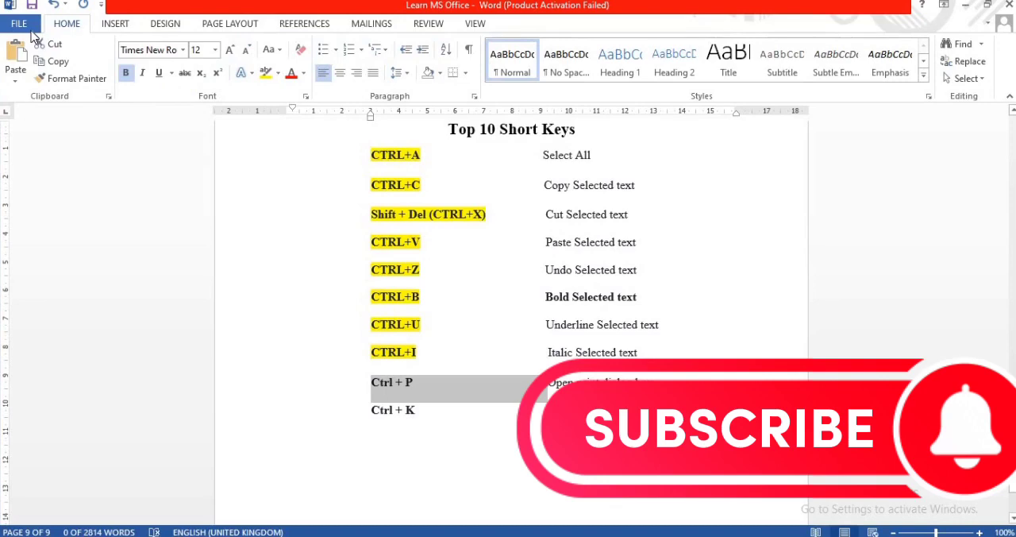
- Open the print settings again and examine the available printers and the page range options without changing them
key(ctrl+p)
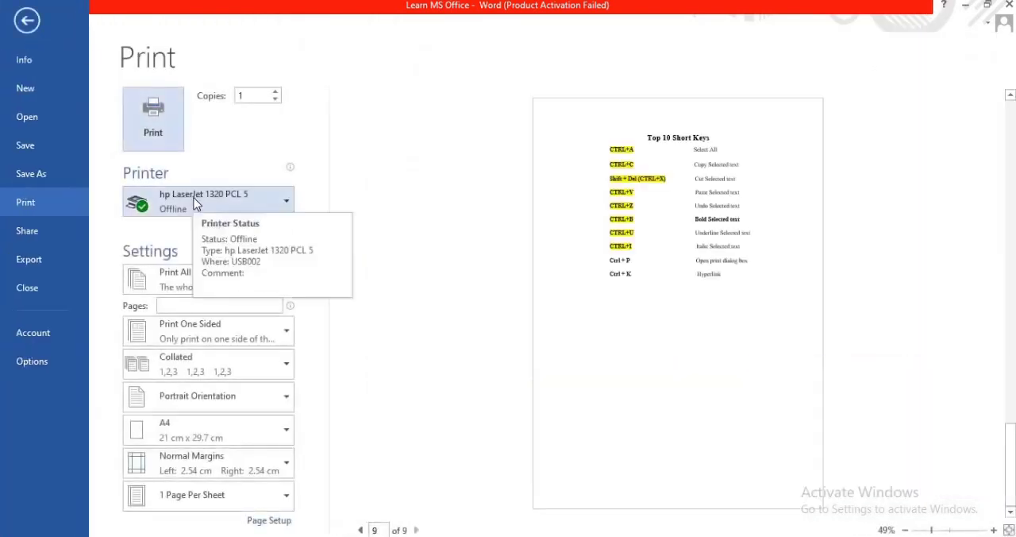
click(194, 200)
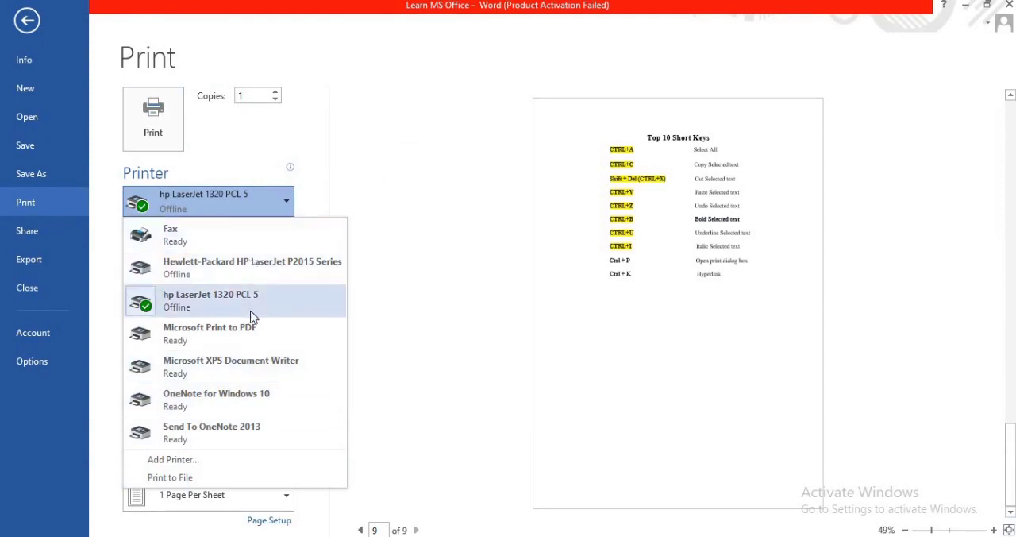
click(451, 391)
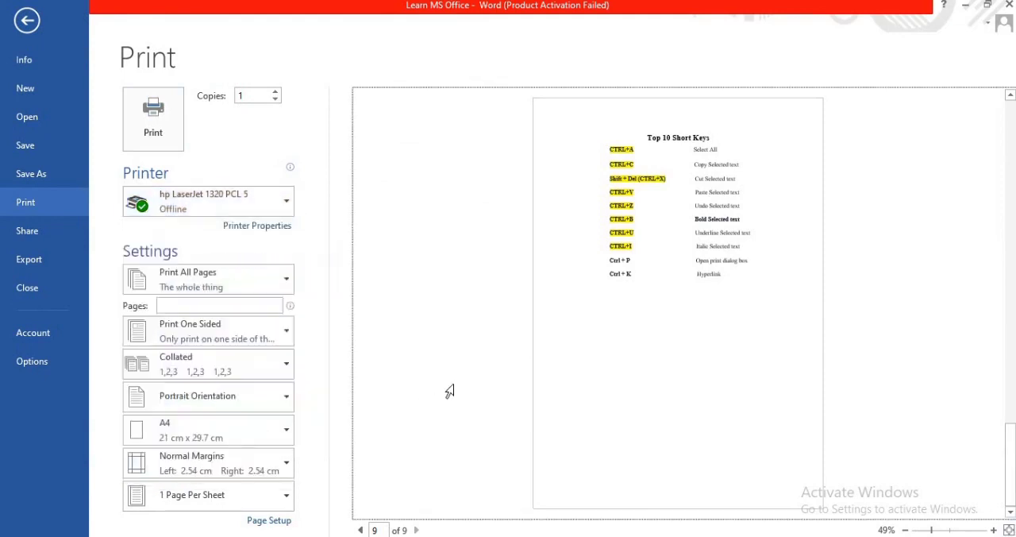
click(269, 289)
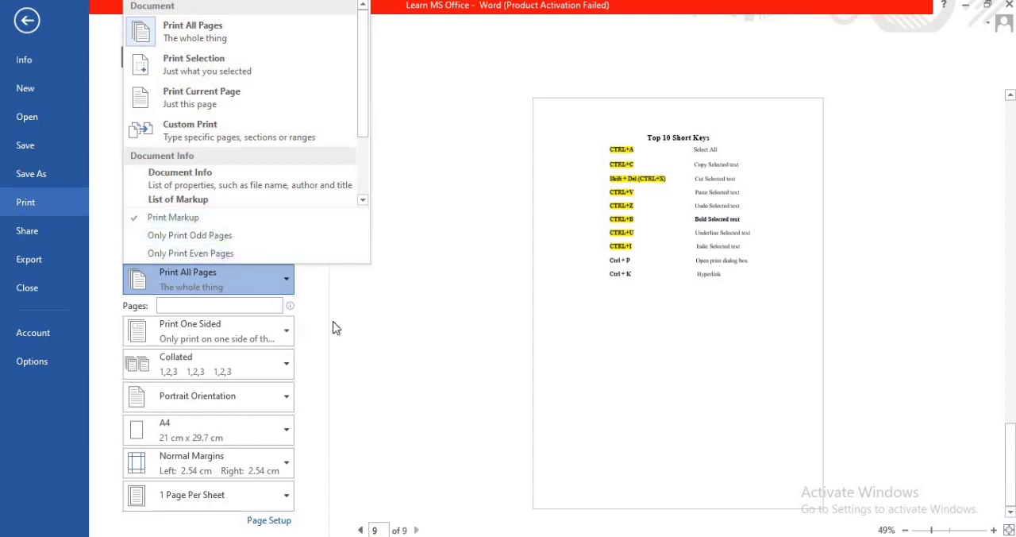
click(382, 335)
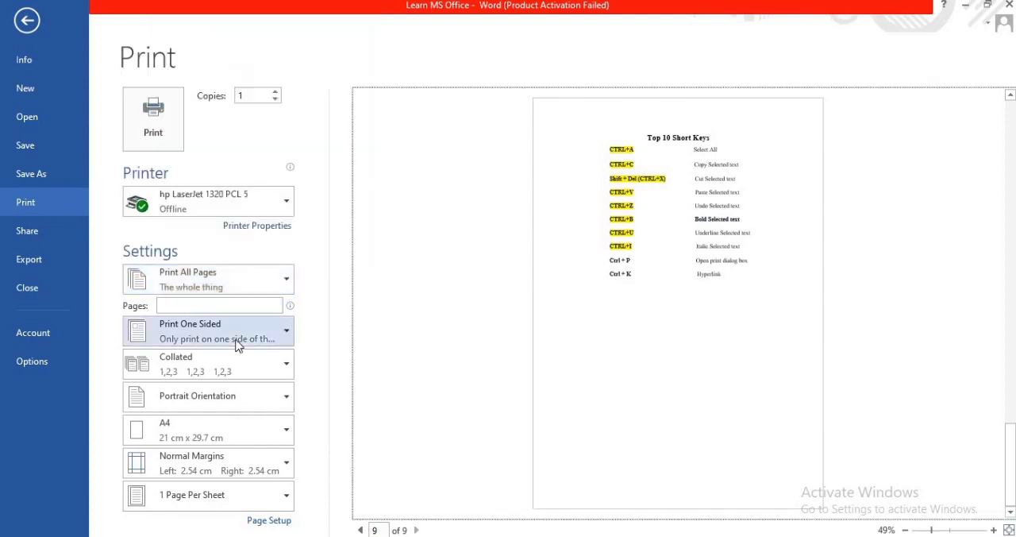
- Examine the available one- or two-sided printing, collation, orientation and paper size options in the print settings without changing them
click(235, 337)
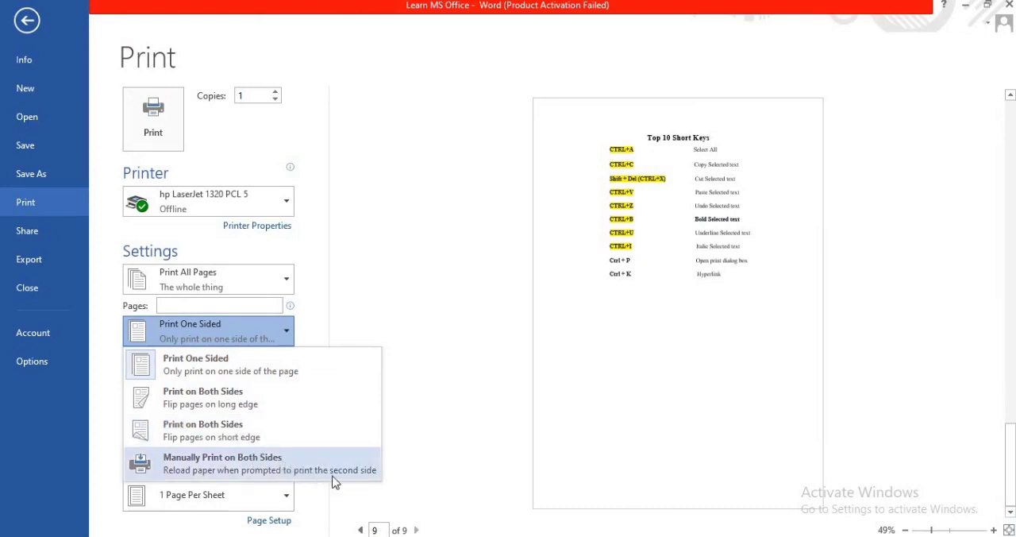
click(442, 481)
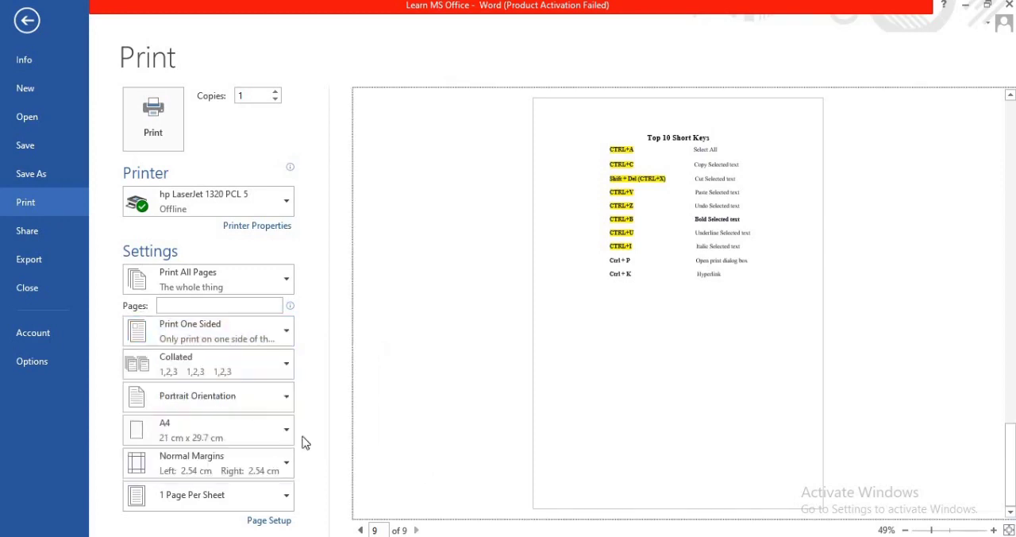
click(228, 375)
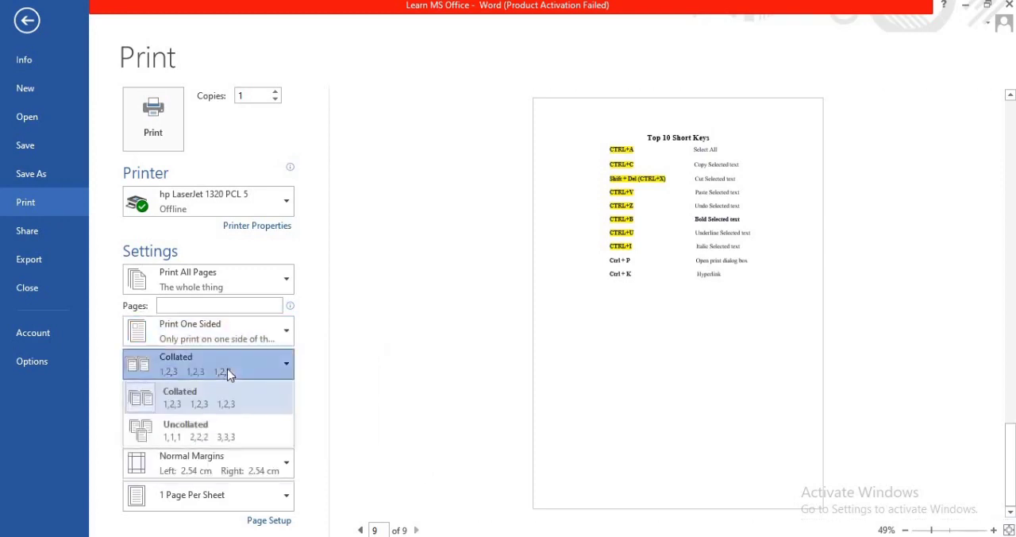
click(338, 450)
click(245, 406)
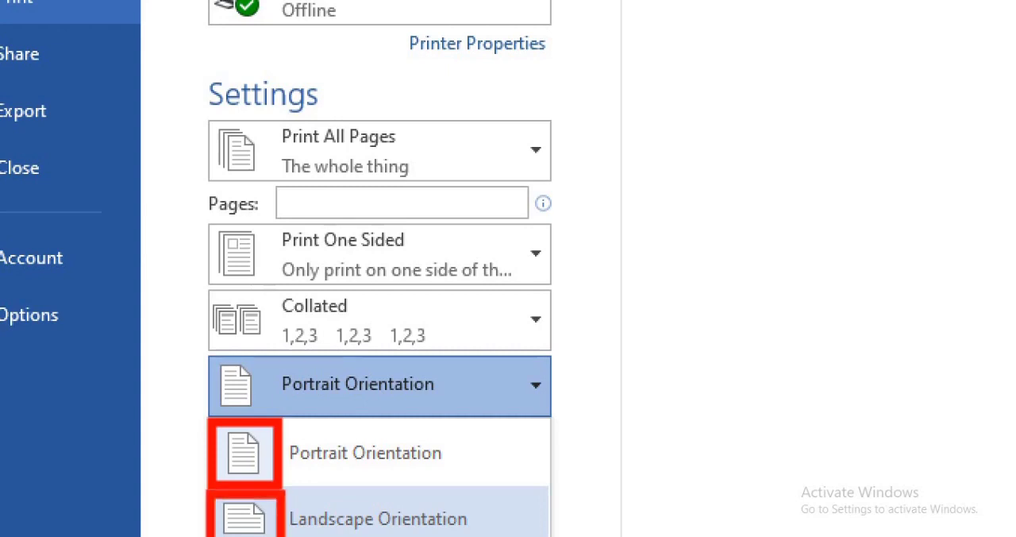
click(351, 466)
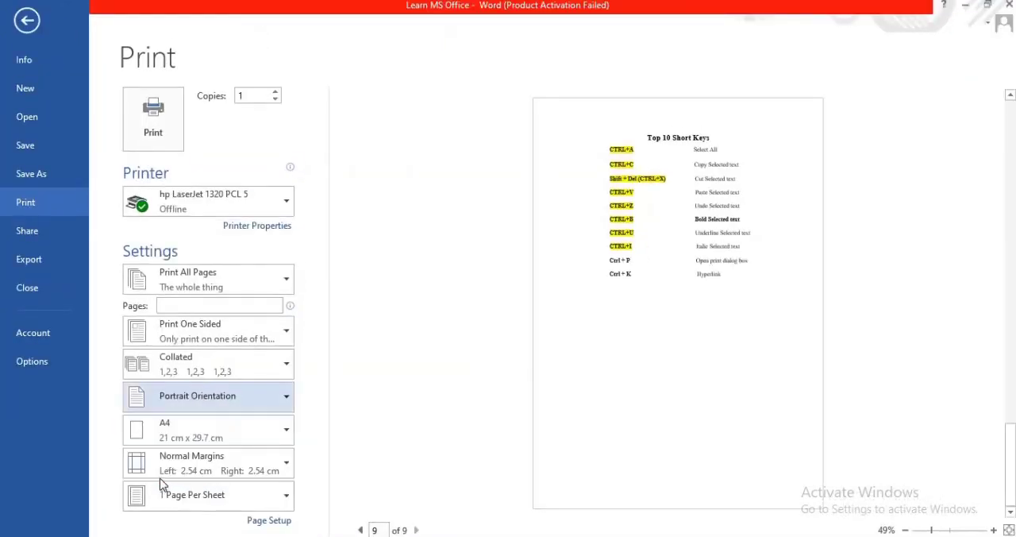
click(193, 439)
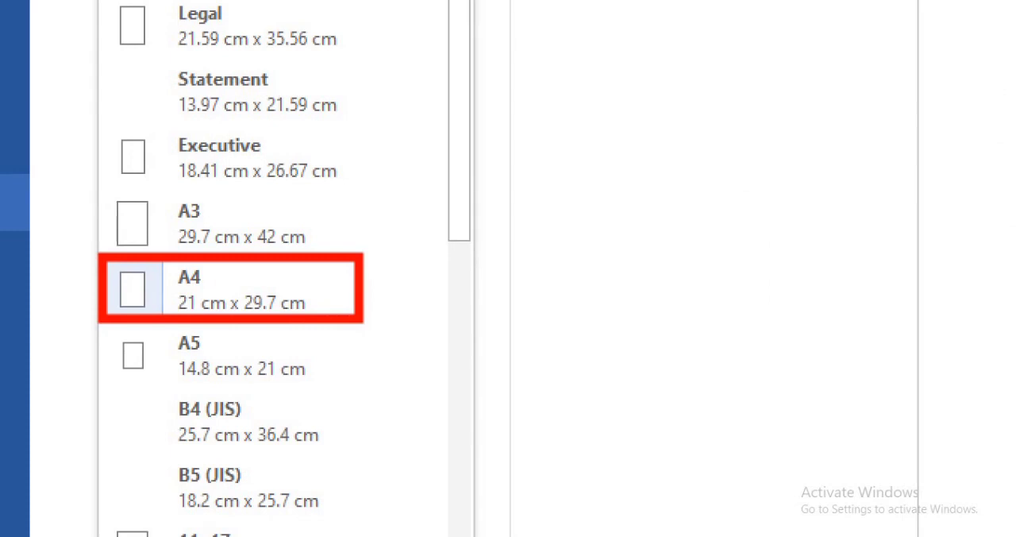
click(373, 318)
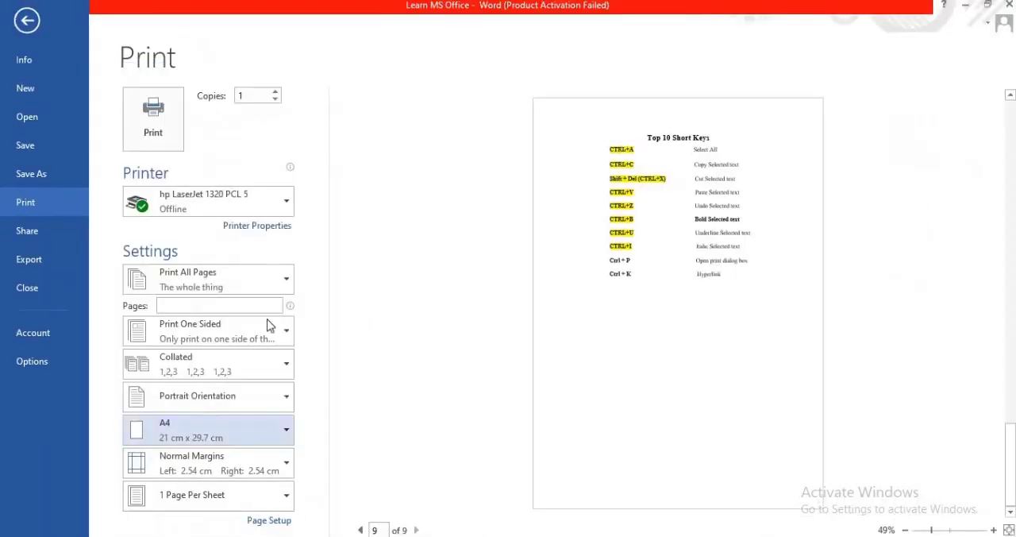
- Open the custom margins settings and set the top margin to 1 cm and the left margin to 1.5 cm
click(286, 459)
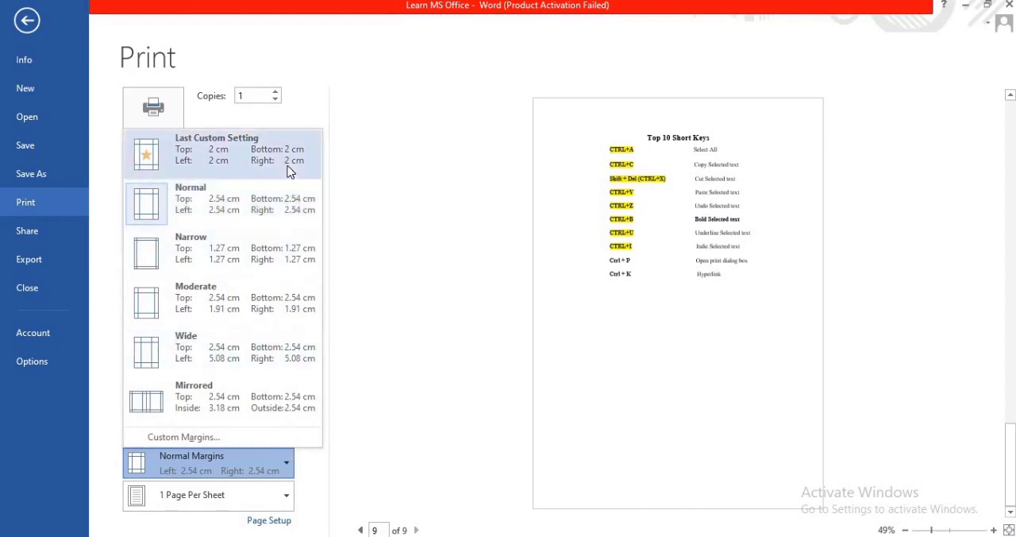
click(188, 439)
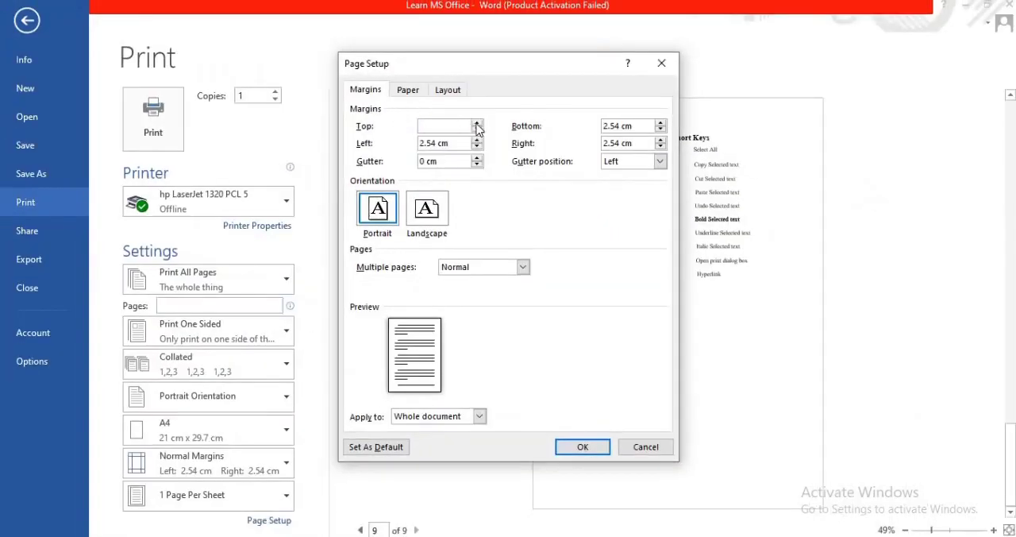
click(478, 124)
click(477, 124)
click(477, 124)
click(478, 124)
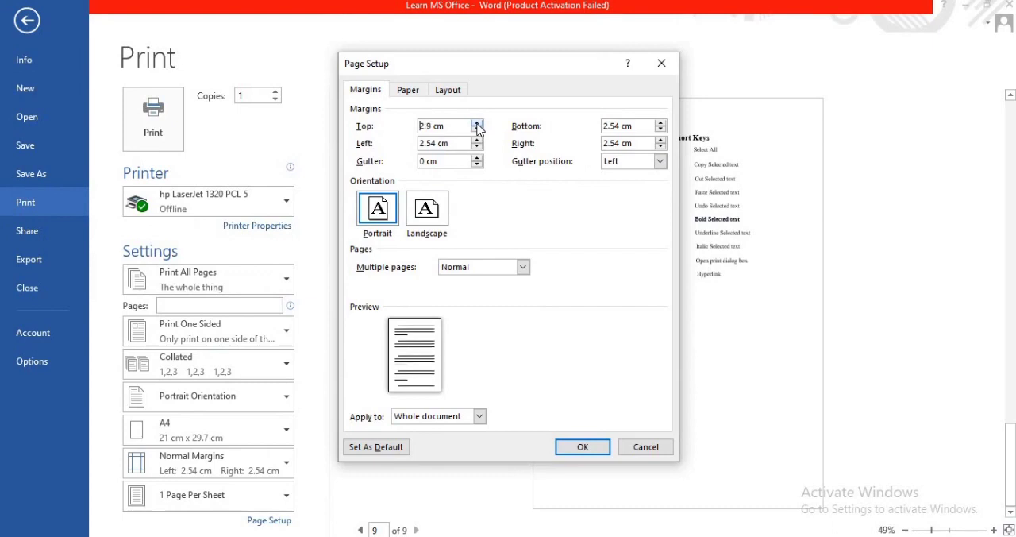
double_click(425, 126)
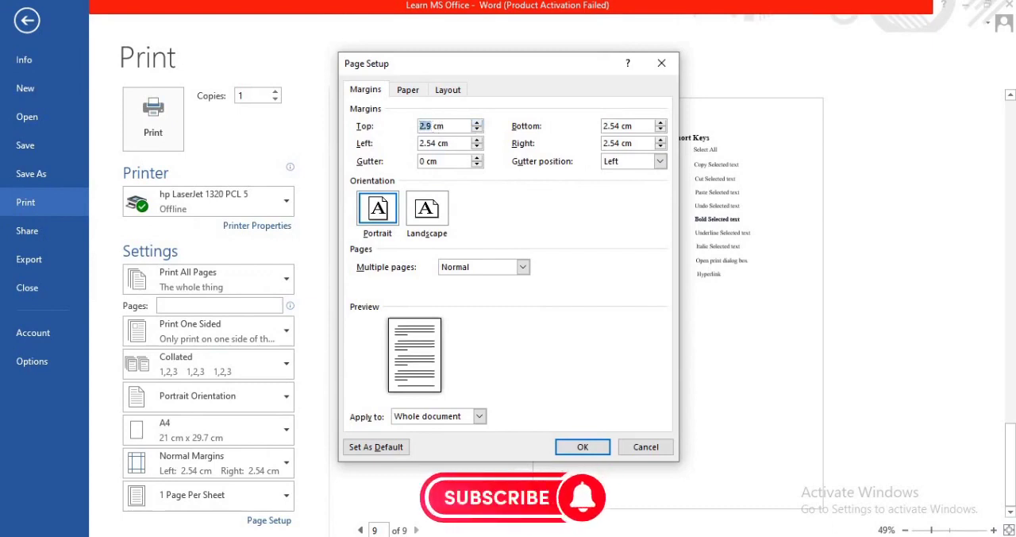
text(1)
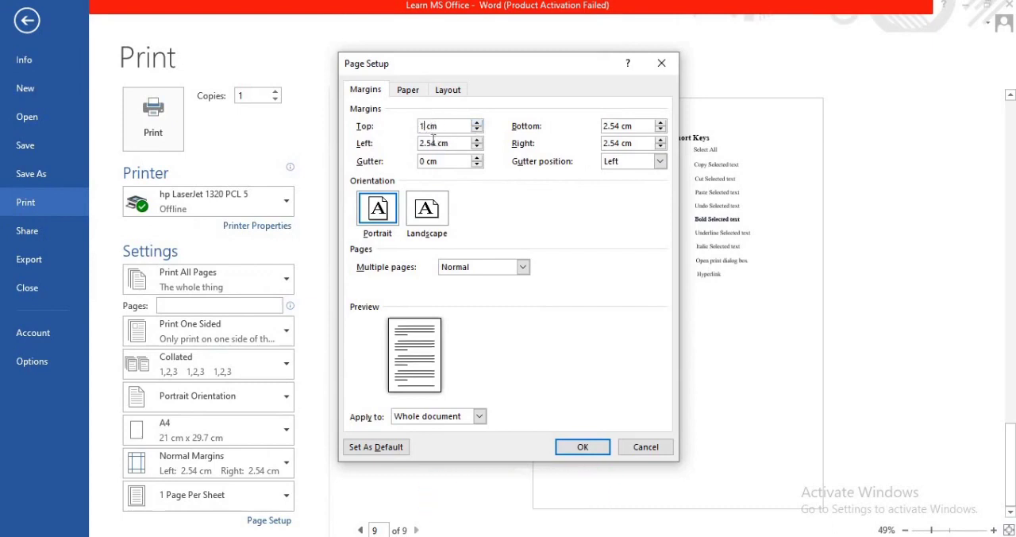
drag(446, 143, 417, 143)
key(BackSpace)
text(1)
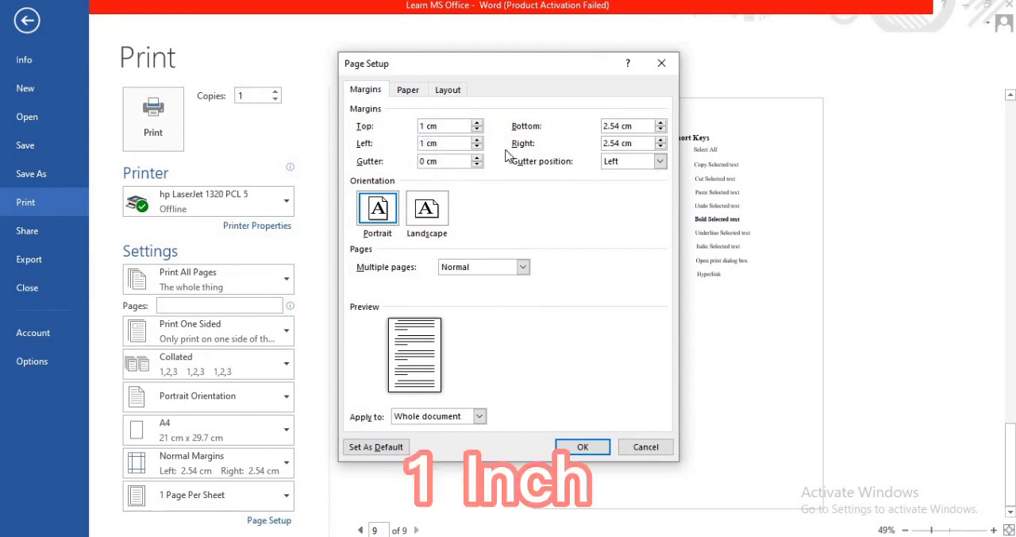
text(.5)
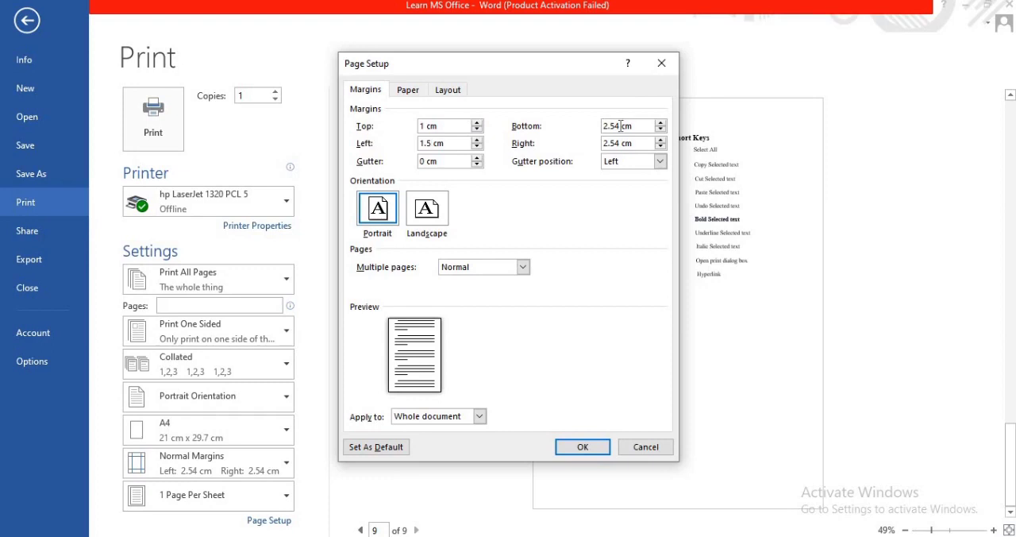
- Set the bottom and right margins to 1 cm and apply the custom margins to the whole document
drag(620, 125, 600, 126)
text(1)
drag(623, 143, 593, 143)
text(1)
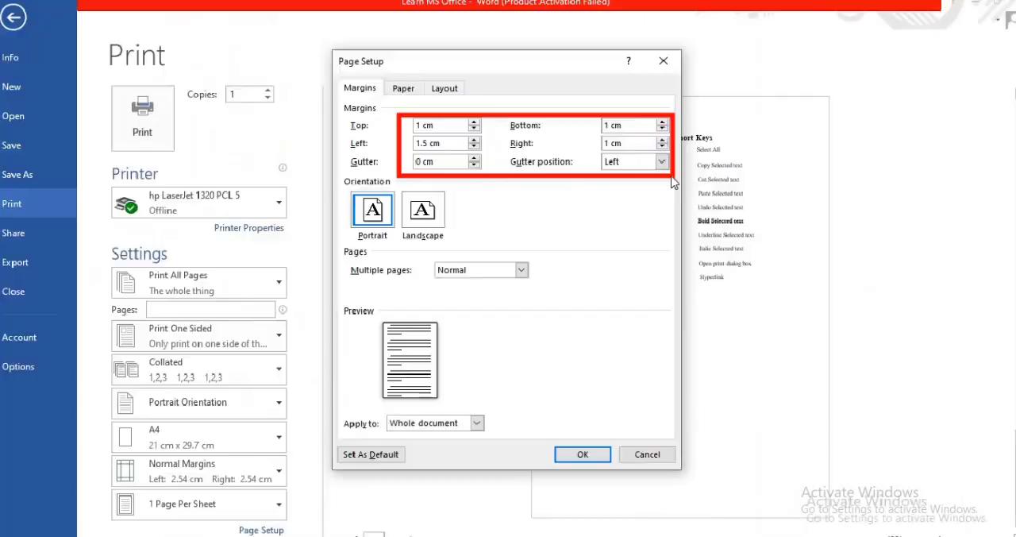
click(597, 453)
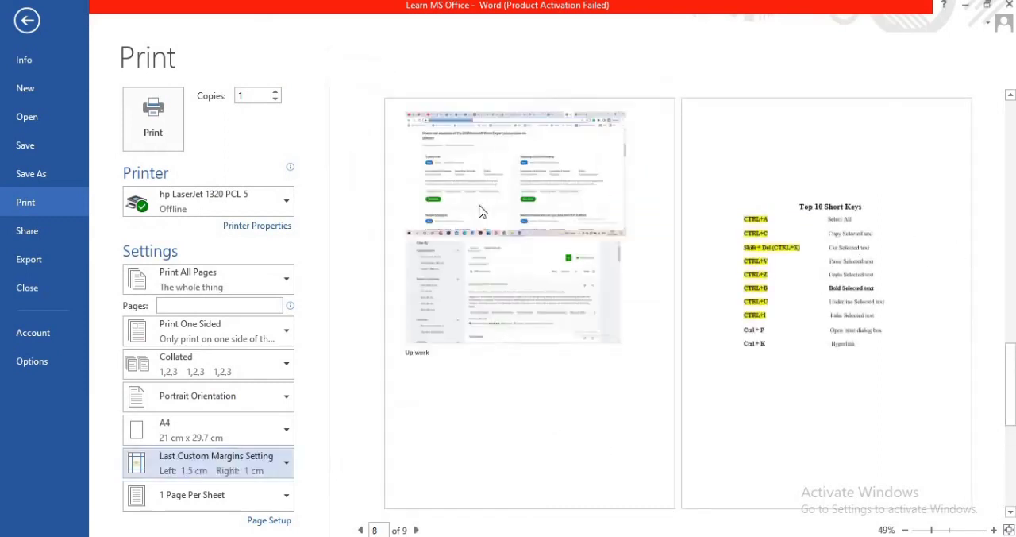
click(760, 212)
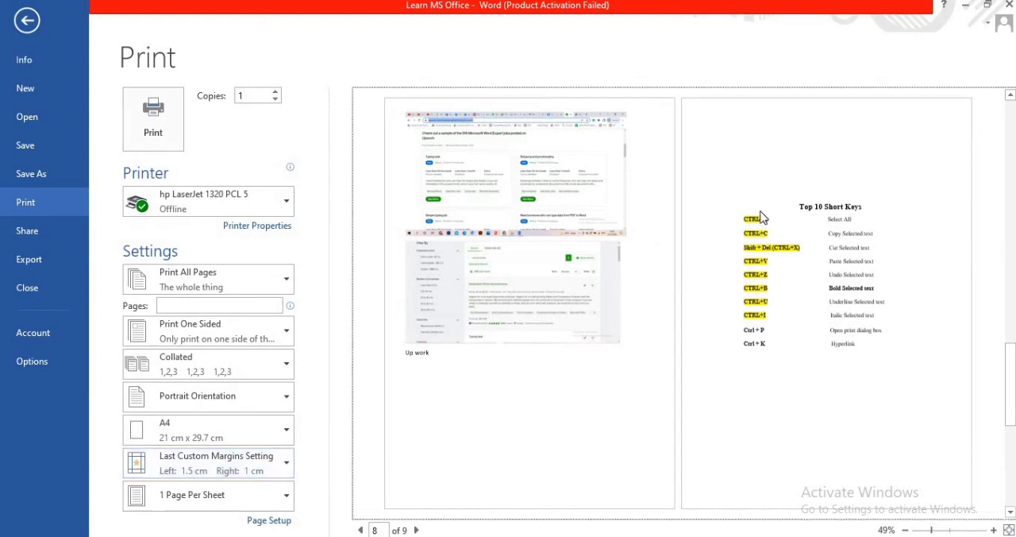
- Set the print range to Print Current Page, leaving one-sided printing selected
click(243, 343)
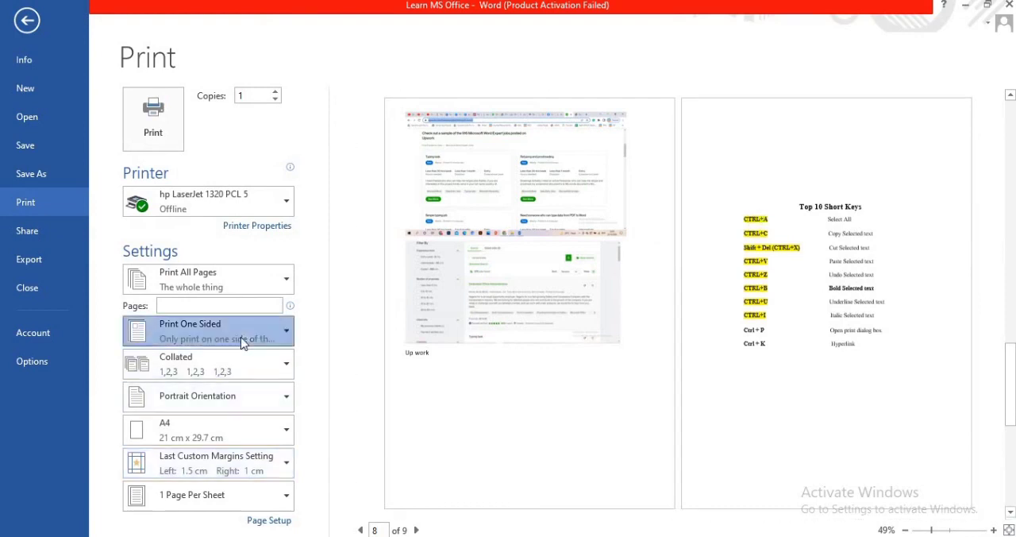
click(244, 271)
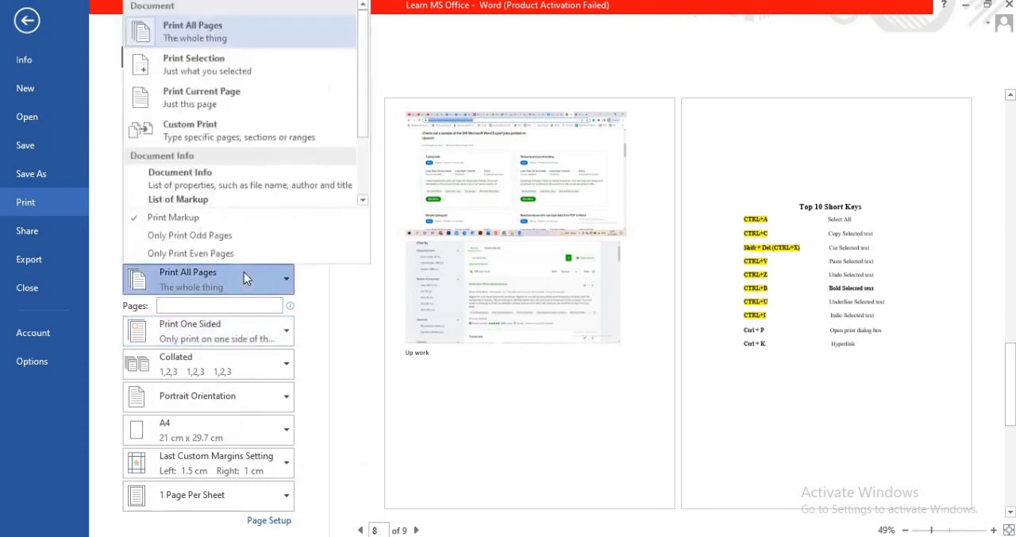
click(242, 105)
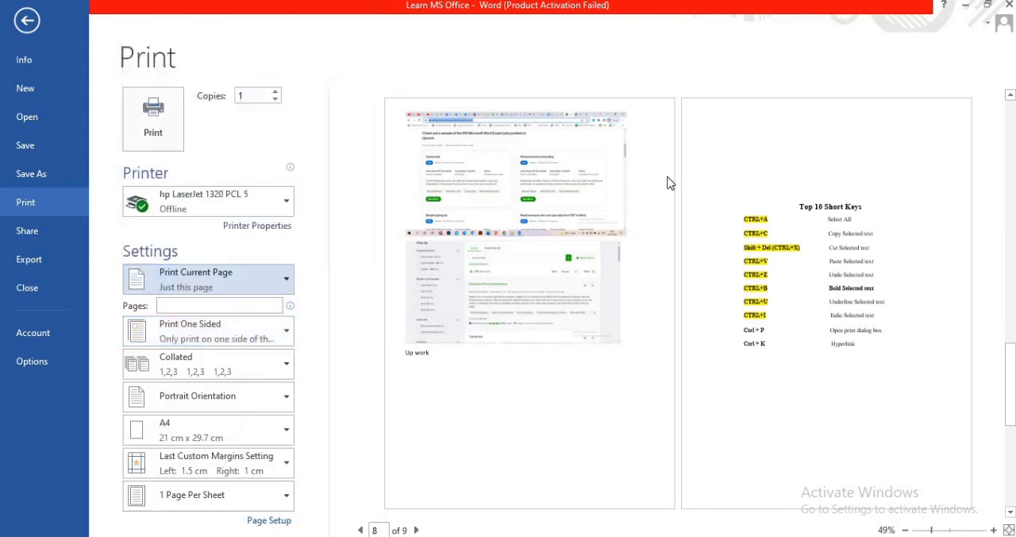
click(826, 193)
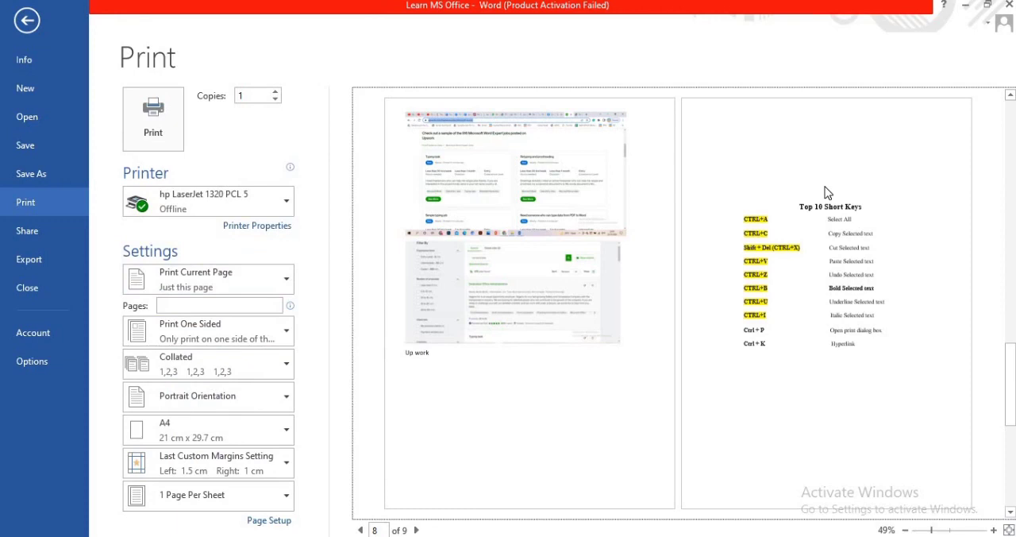
- Review the margin presets, and set the print layout to 2 Pages Per Sheet with 5 copies
click(277, 463)
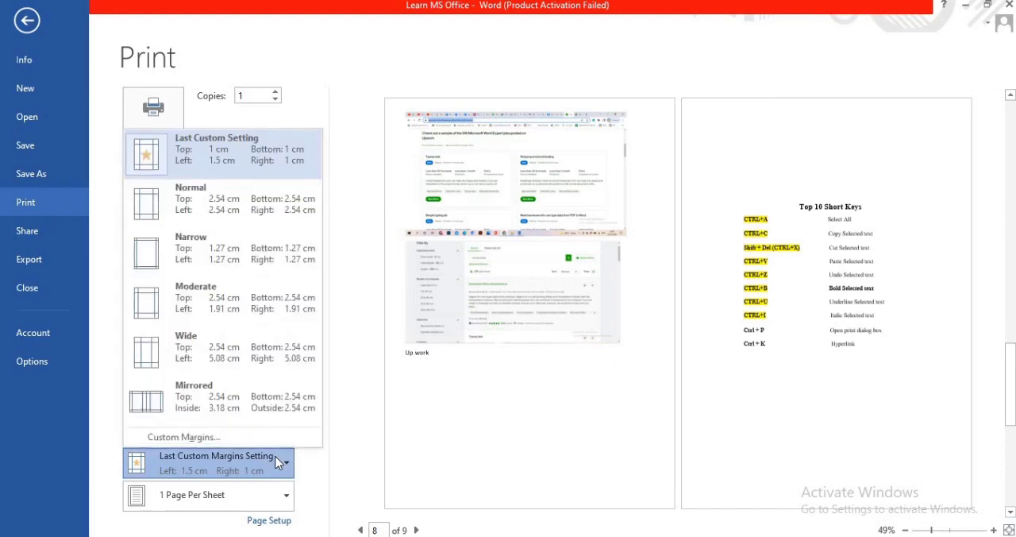
click(277, 463)
click(262, 498)
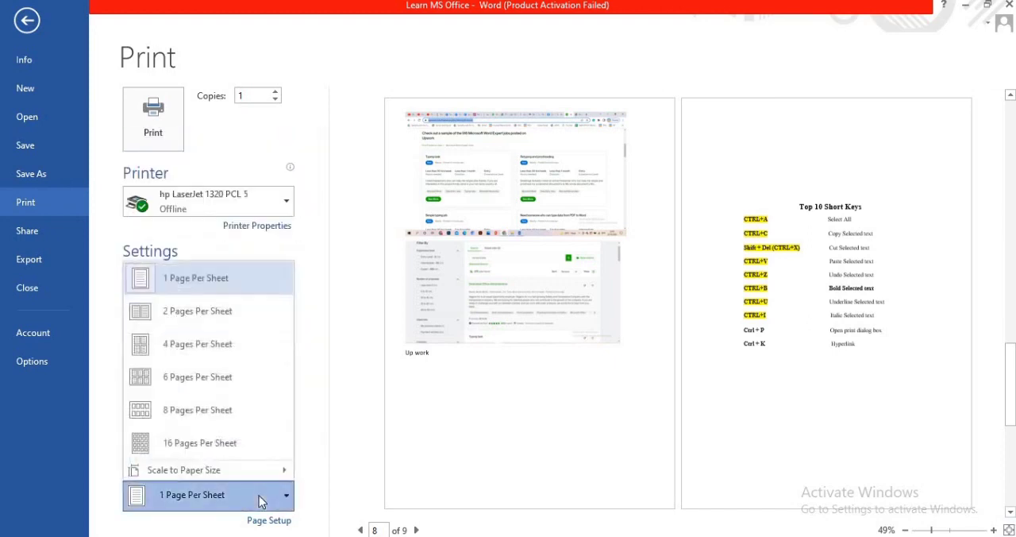
click(212, 315)
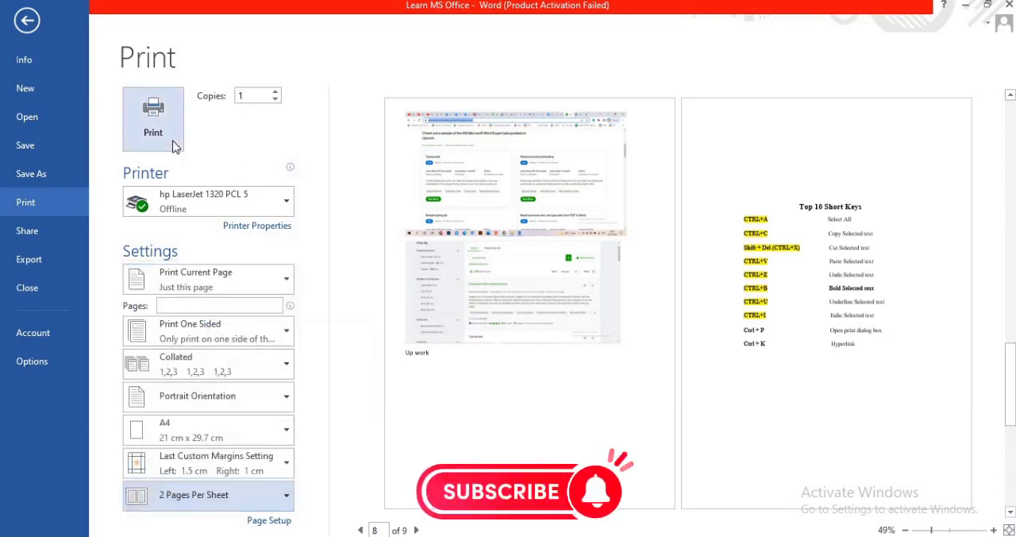
click(275, 91)
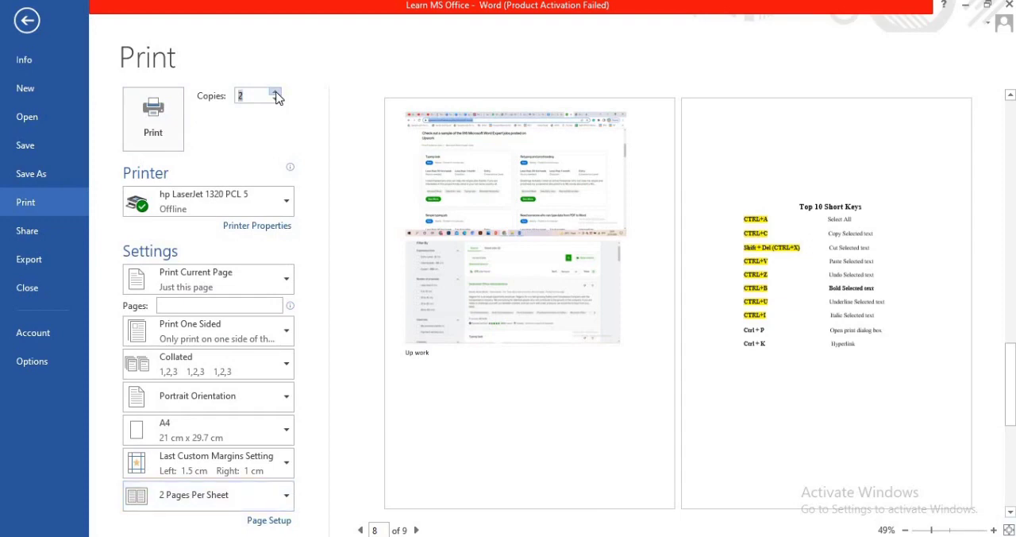
click(275, 93)
click(275, 92)
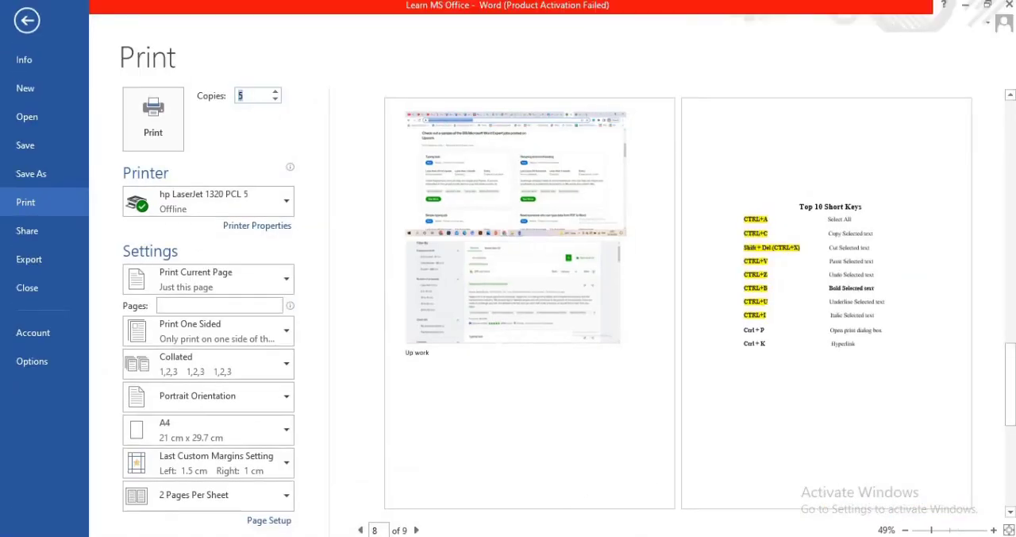
- Return to the document without printing and highlight the selected "Ctrl + P" shortcut name in yellow
click(26, 21)
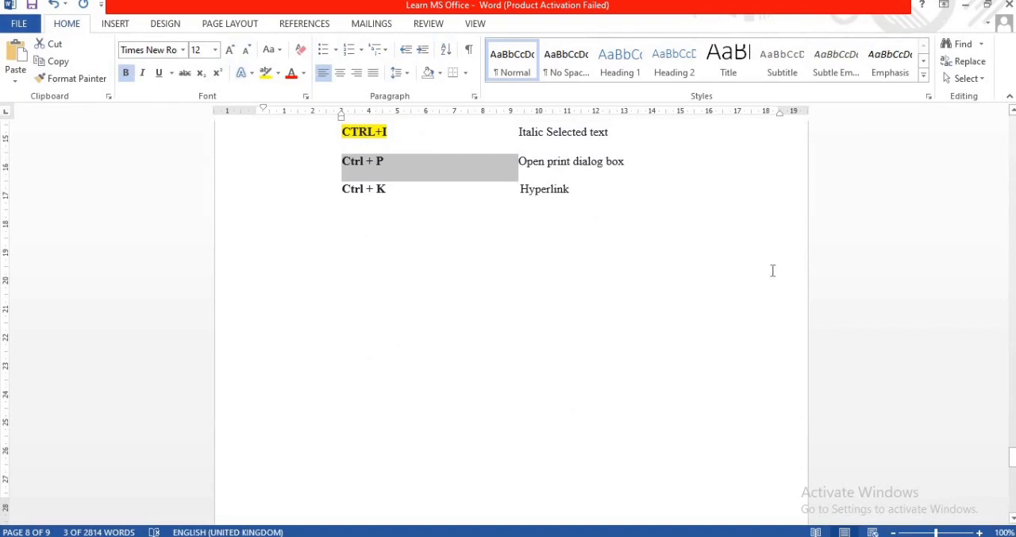
click(266, 72)
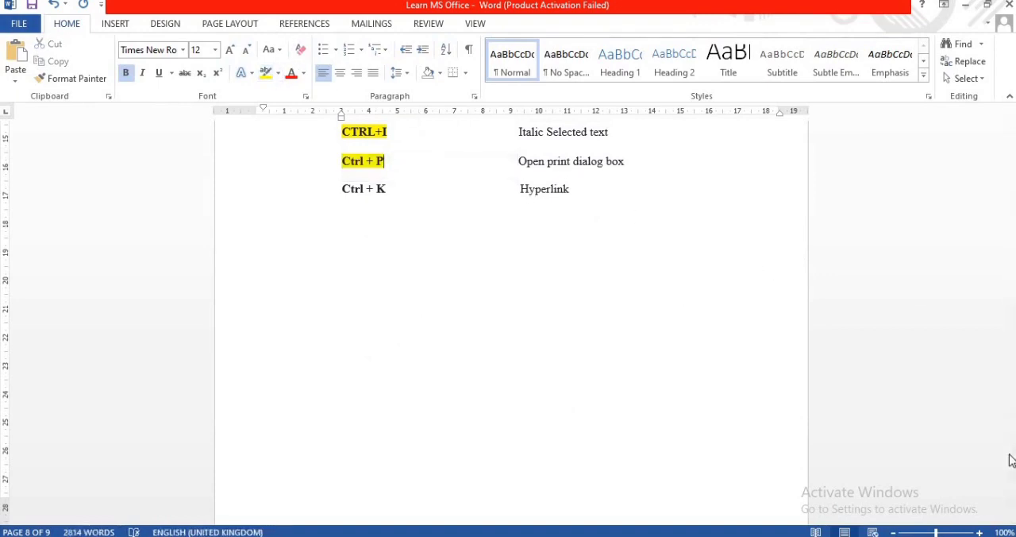
- Hyperlink the whole "Ctrl + K" row to the Audio MP3 folder, and undo the hyperlink
drag(1013, 456, 1013, 447)
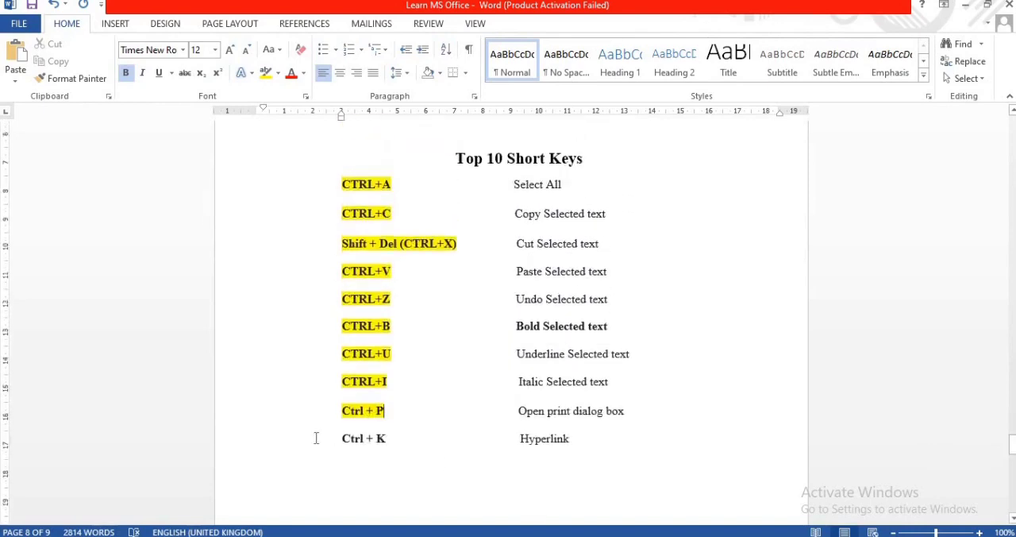
drag(315, 437, 588, 449)
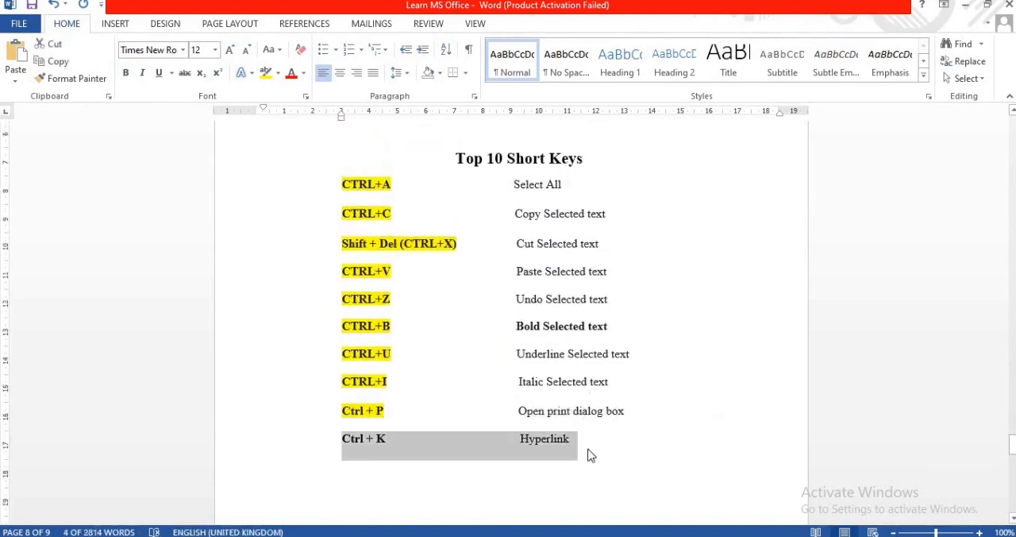
key(ctrl+k)
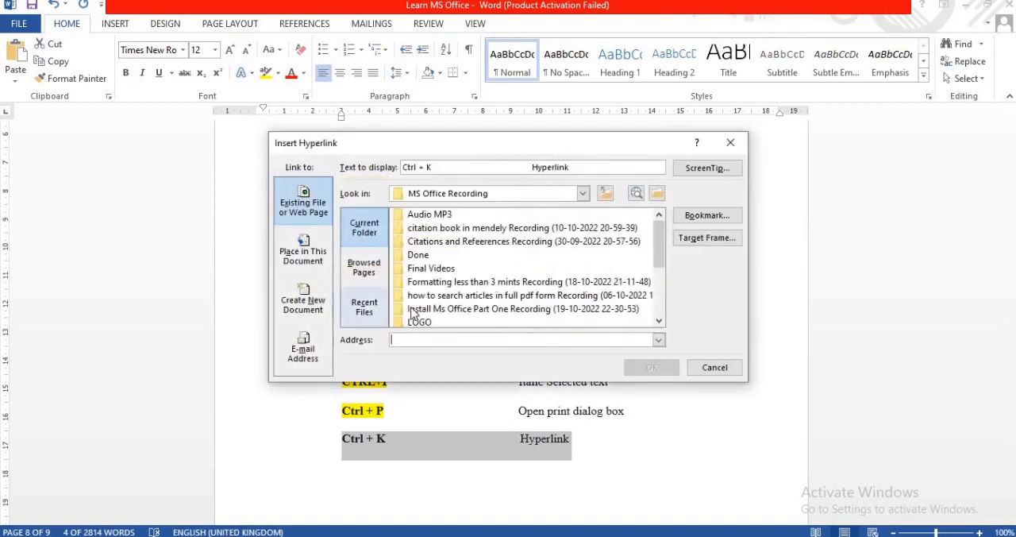
click(530, 216)
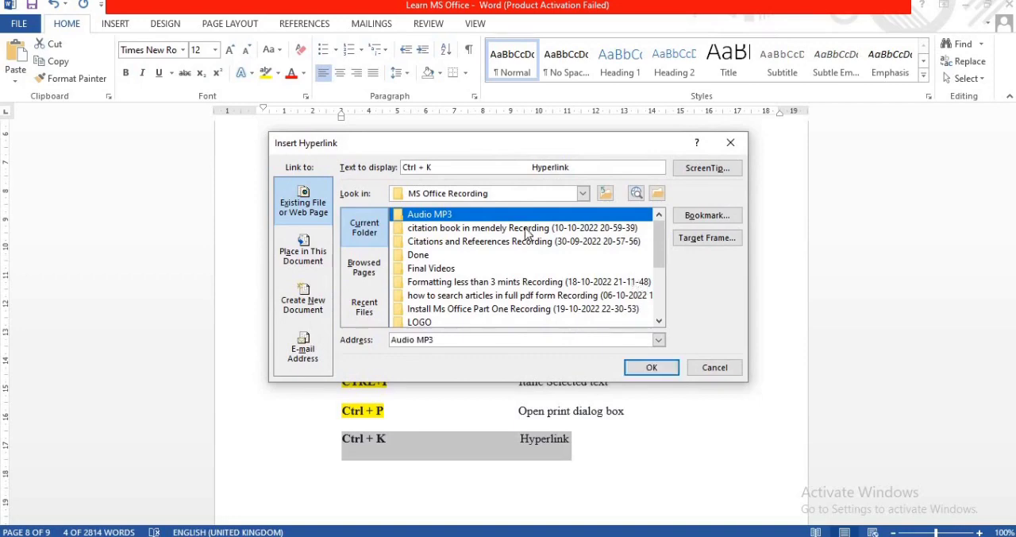
click(649, 367)
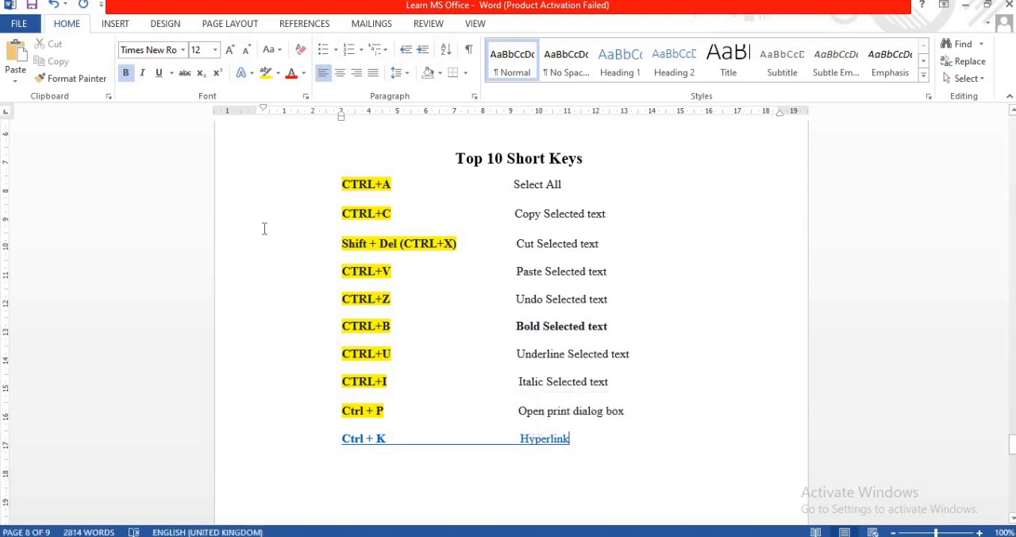
key(shift+Home)
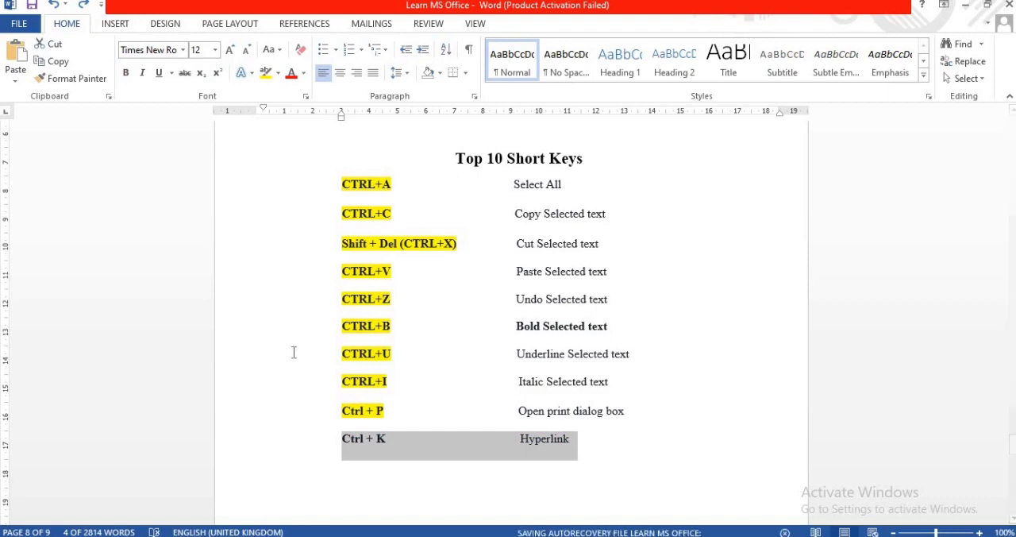
- Highlight only the "Ctrl + K" shortcut name in yellow
click(336, 451)
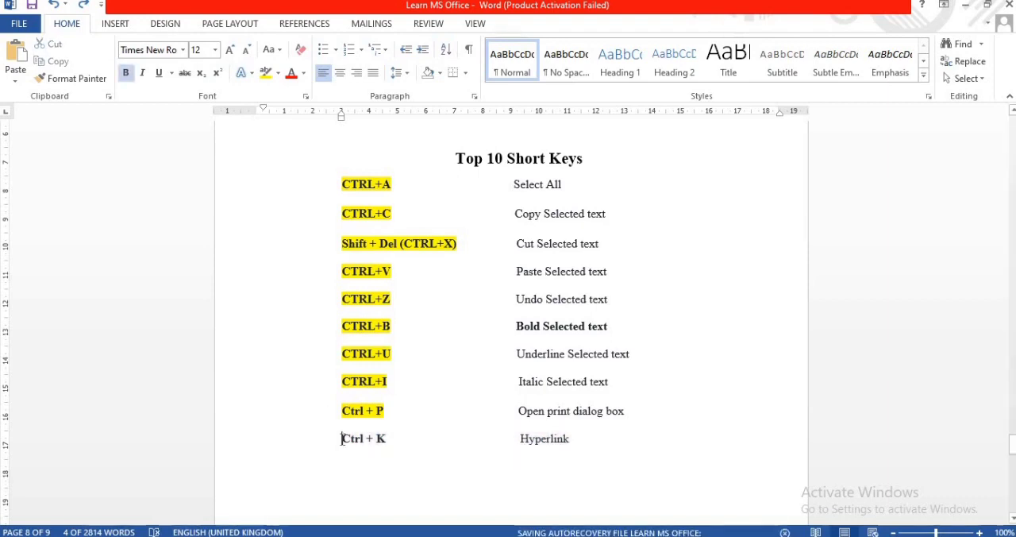
drag(342, 441, 400, 438)
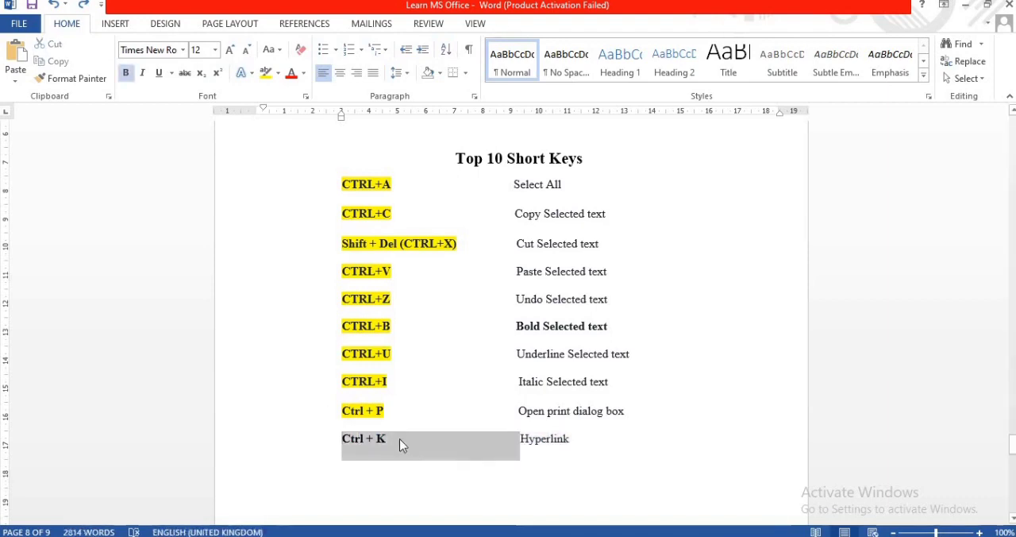
click(266, 73)
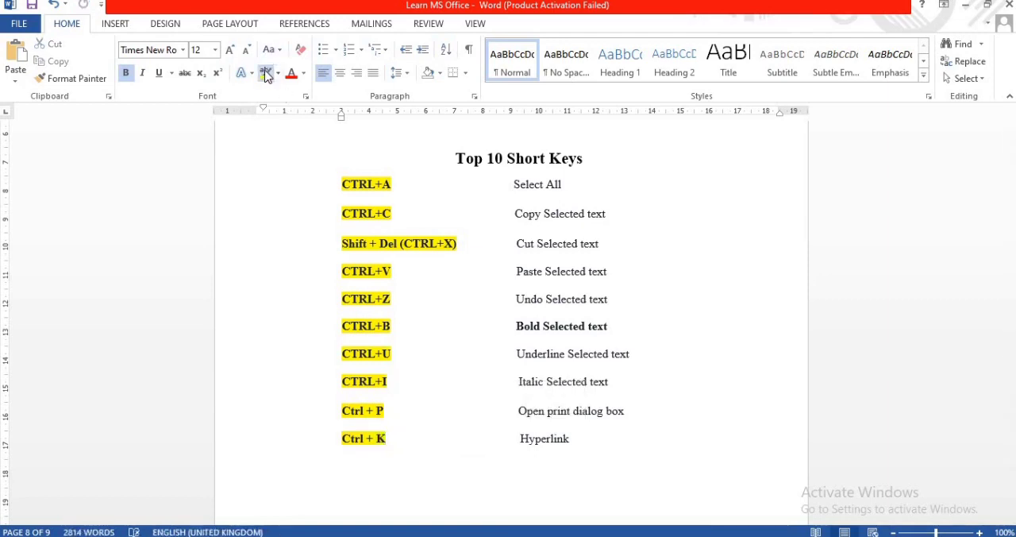